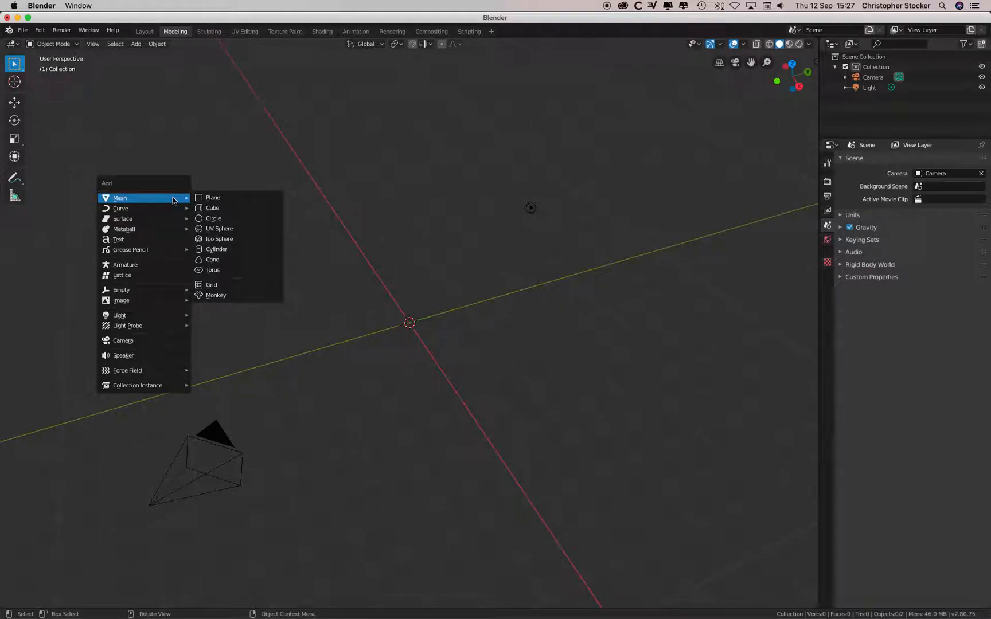
Add a cube mesh at the scene's origin.
click(234, 209)
middle_drag(511, 307, 504, 294)
scroll(504, 294, up, 8)
scroll(504, 294, down, 2)
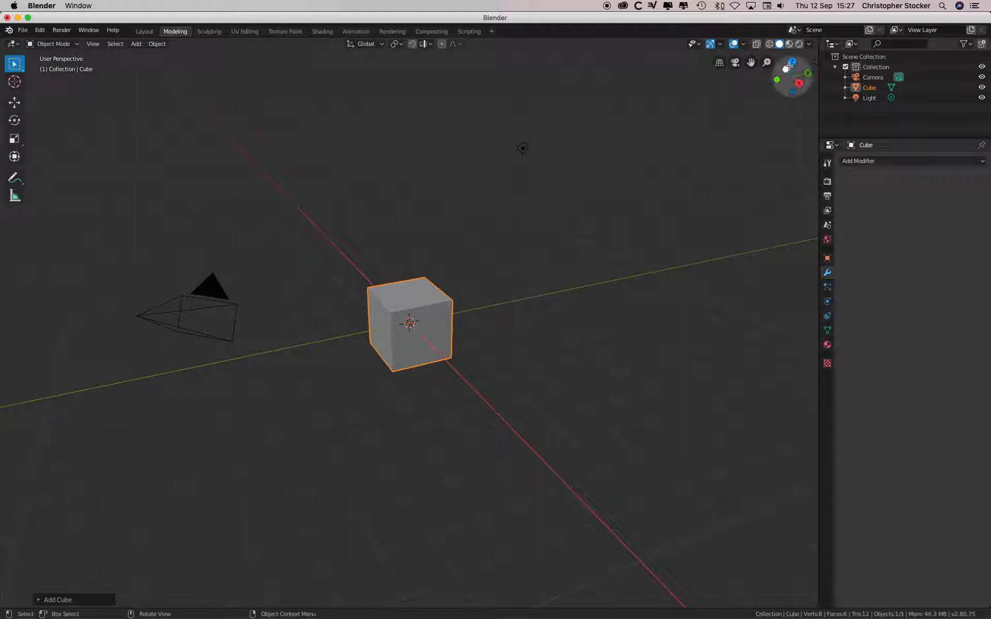
Show the cube's transform properties and examine its dimensions.
click(816, 63)
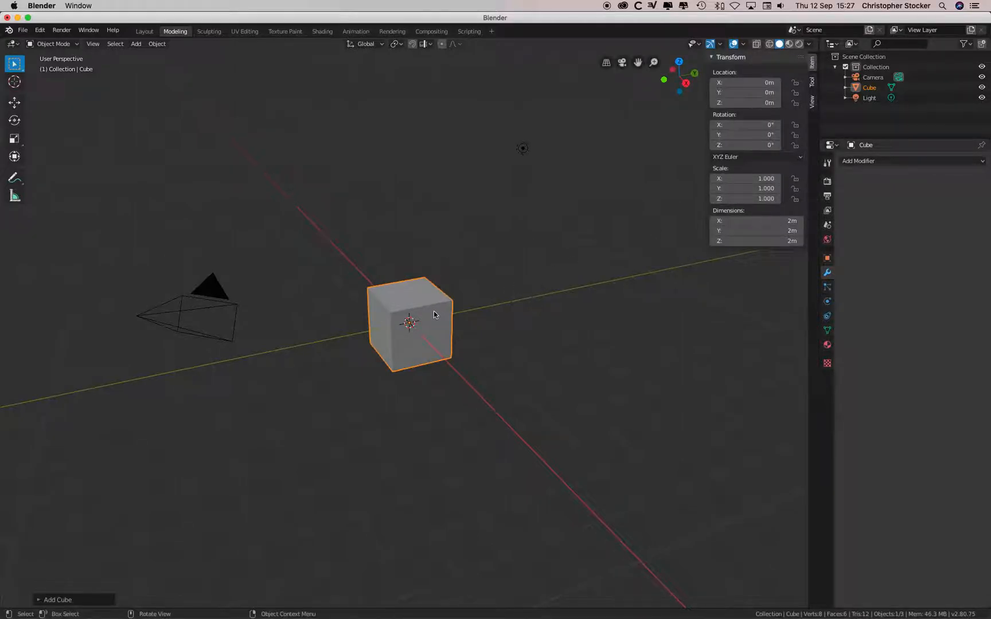
scroll(433, 312, down, 5)
scroll(432, 311, up, 4)
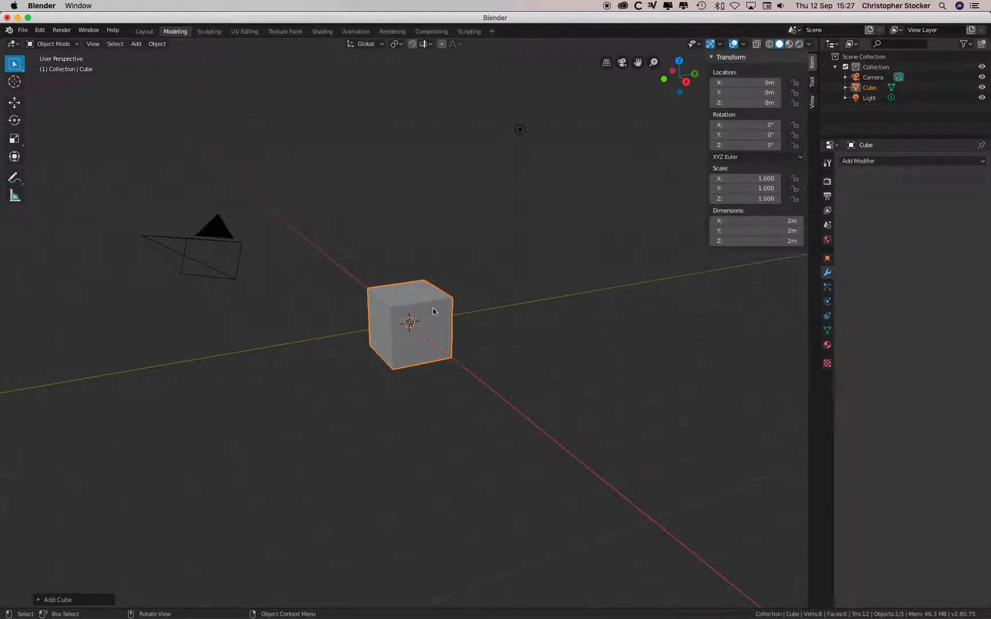
ctrl+scroll(433, 311, up, 6)
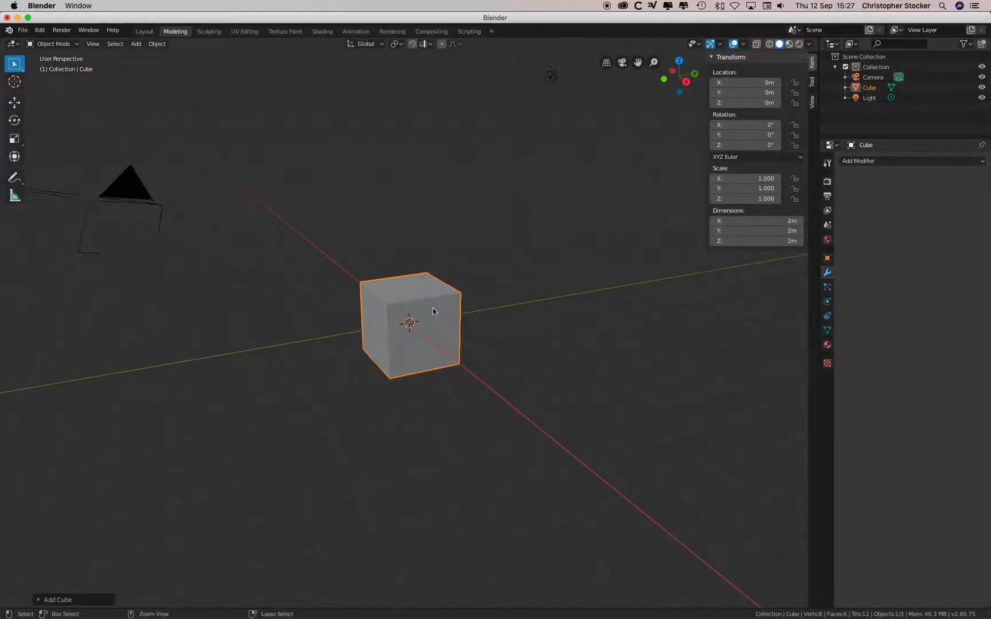
ctrl+scroll(433, 311, up, 1)
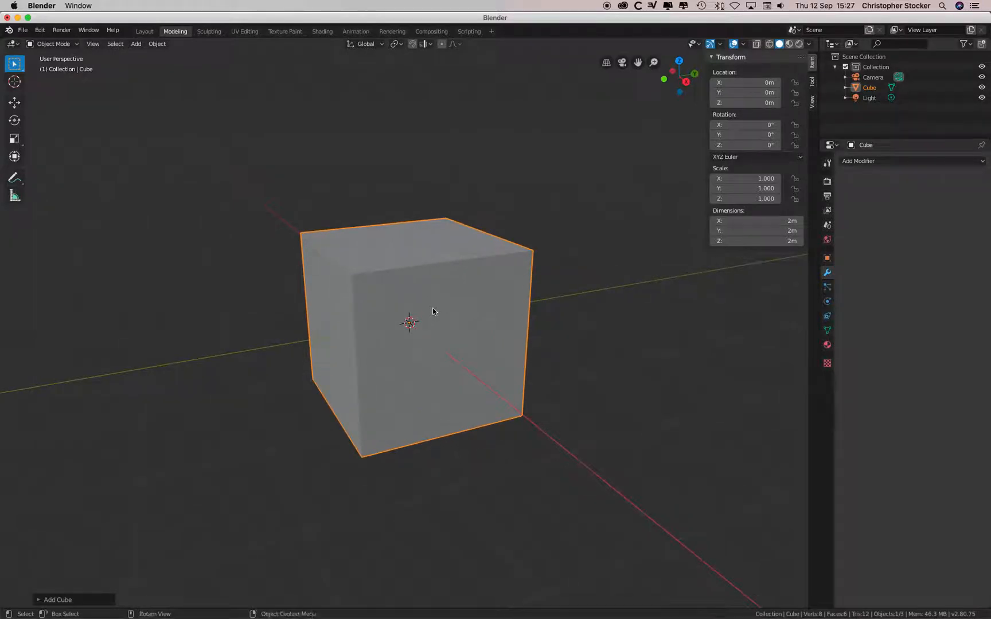
scroll(447, 285, right, 1)
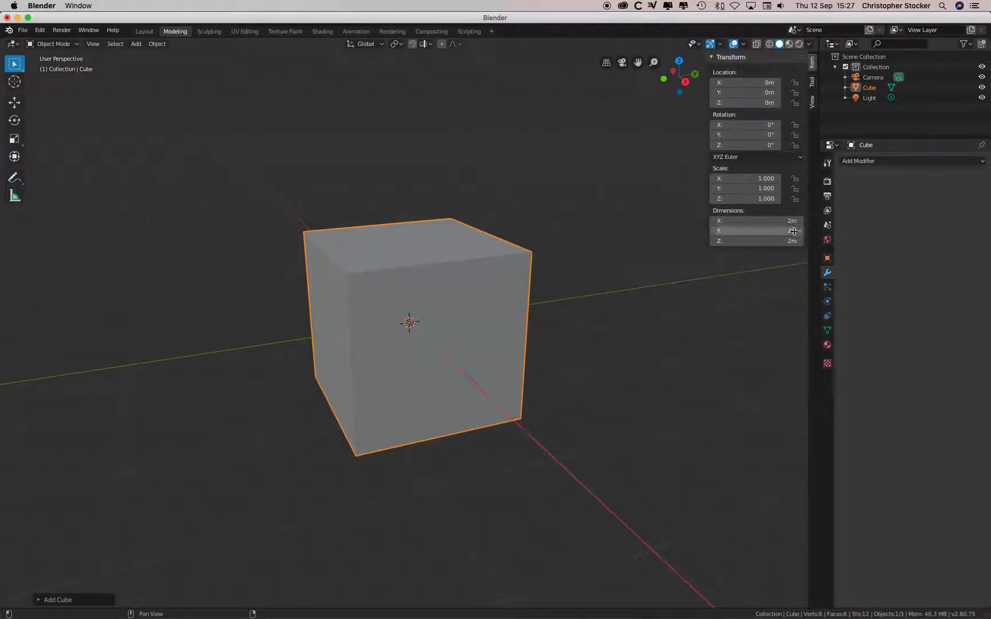
mouse_move(793, 241)
mouse_down()
mouse_move(819, 241)
mouse_move(791, 241)
mouse_up()
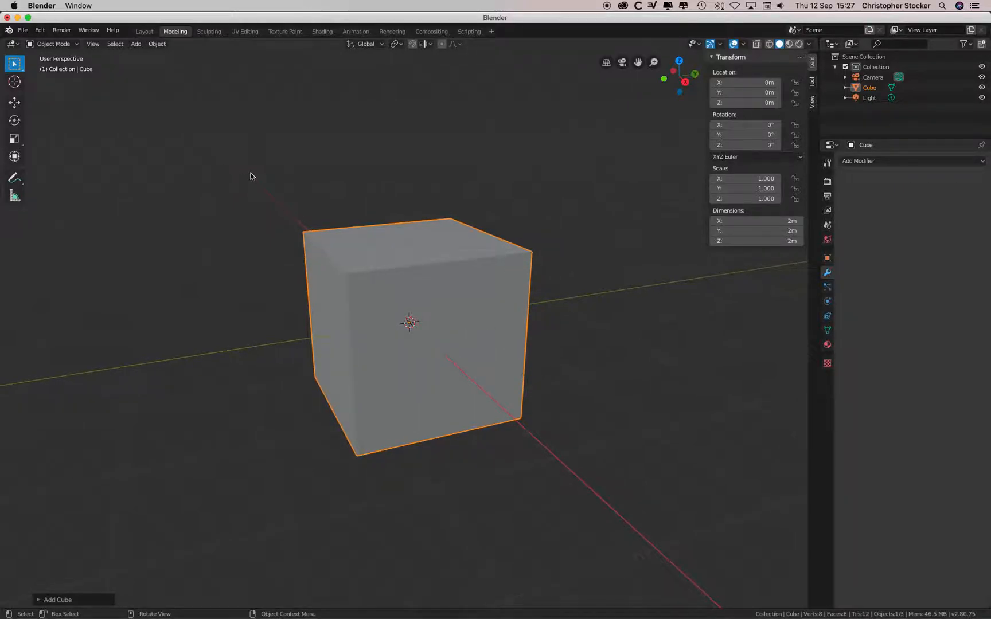
Put the cube in Edit Mode and switch through vertex, edge and face selection.
click(70, 44)
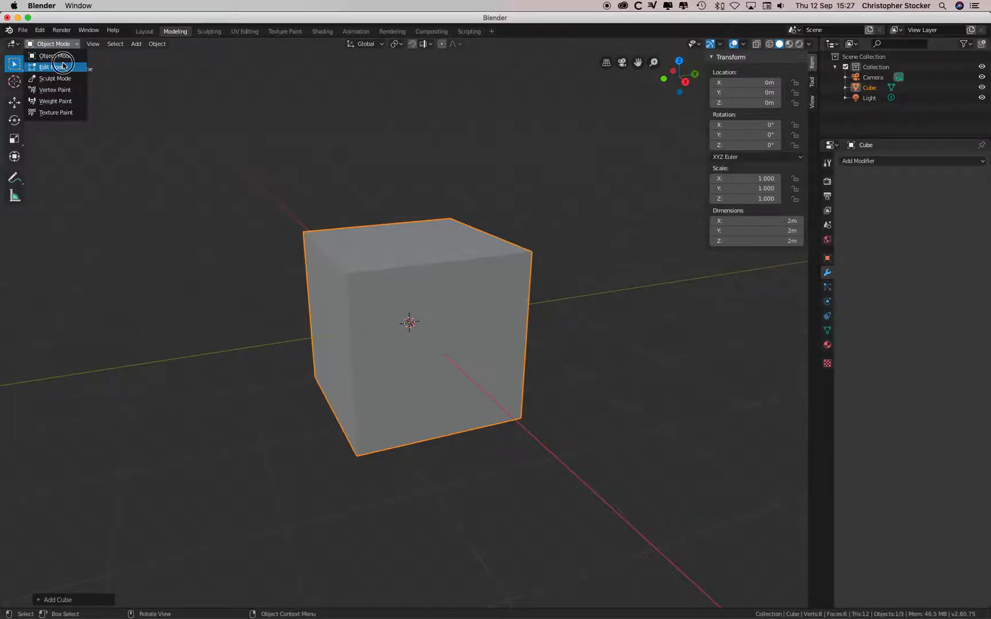
click(63, 66)
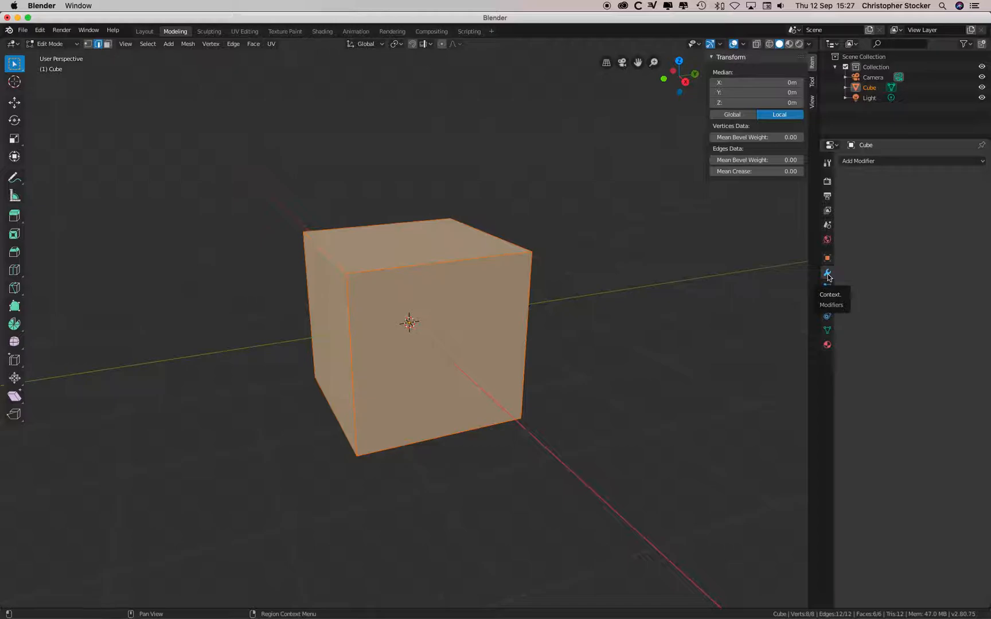
click(89, 46)
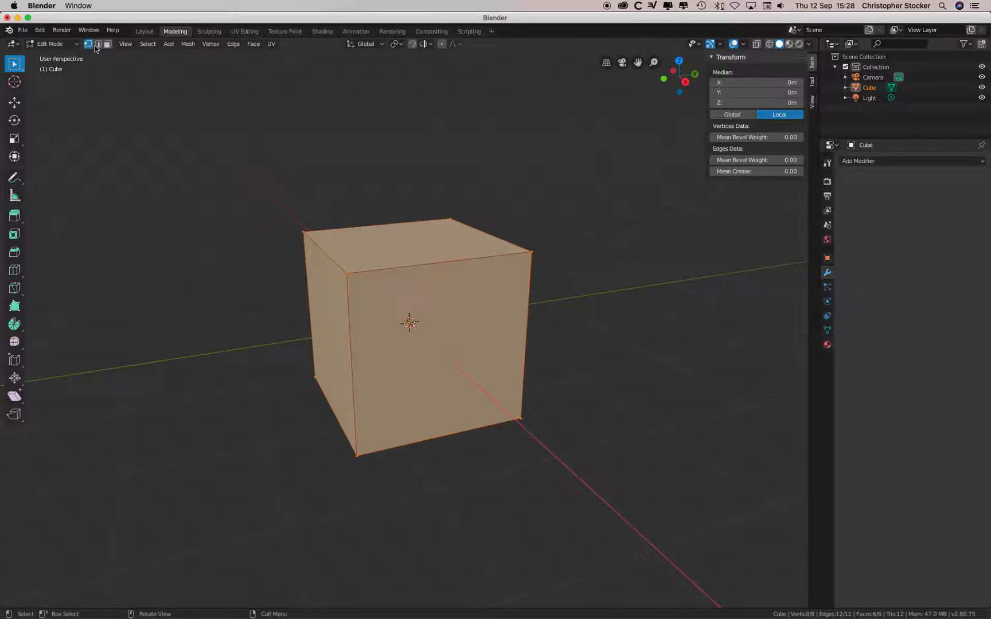
click(97, 45)
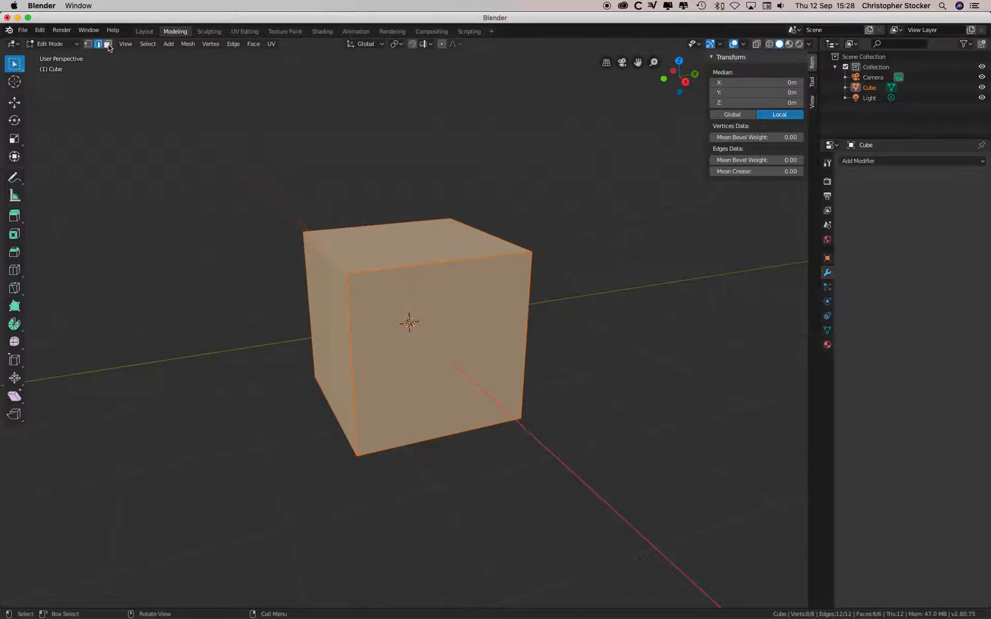
click(108, 44)
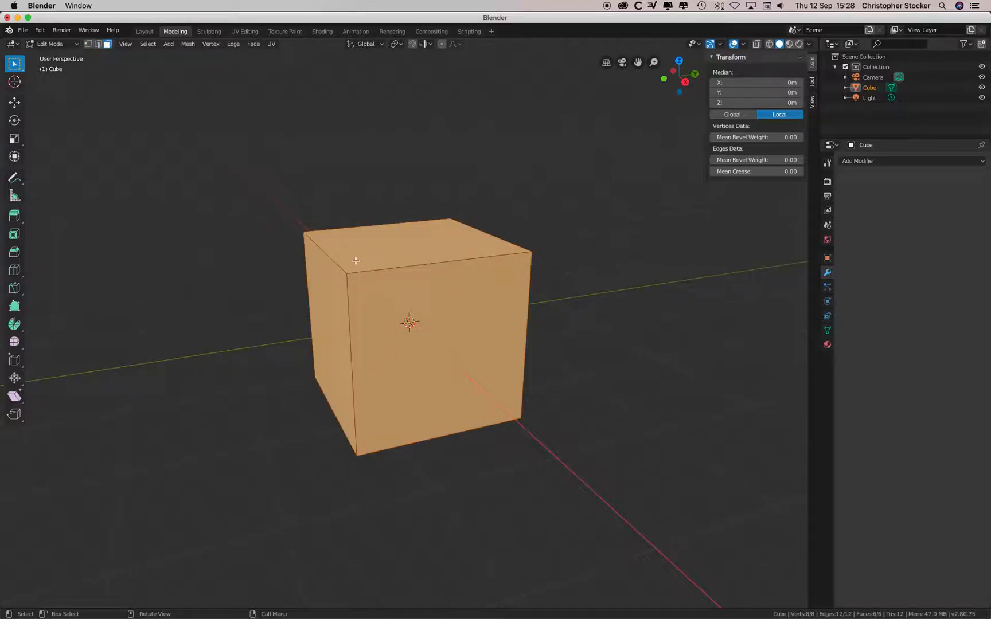
Select the cube's top face and a side face in turn, and an upper edge in edge selection mode.
click(396, 251)
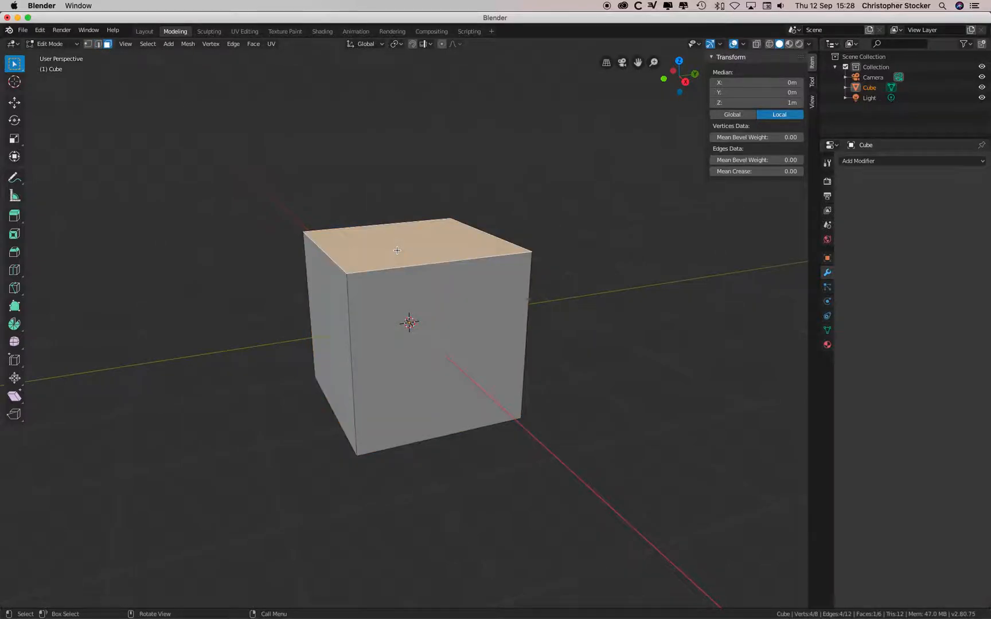
click(316, 273)
click(97, 44)
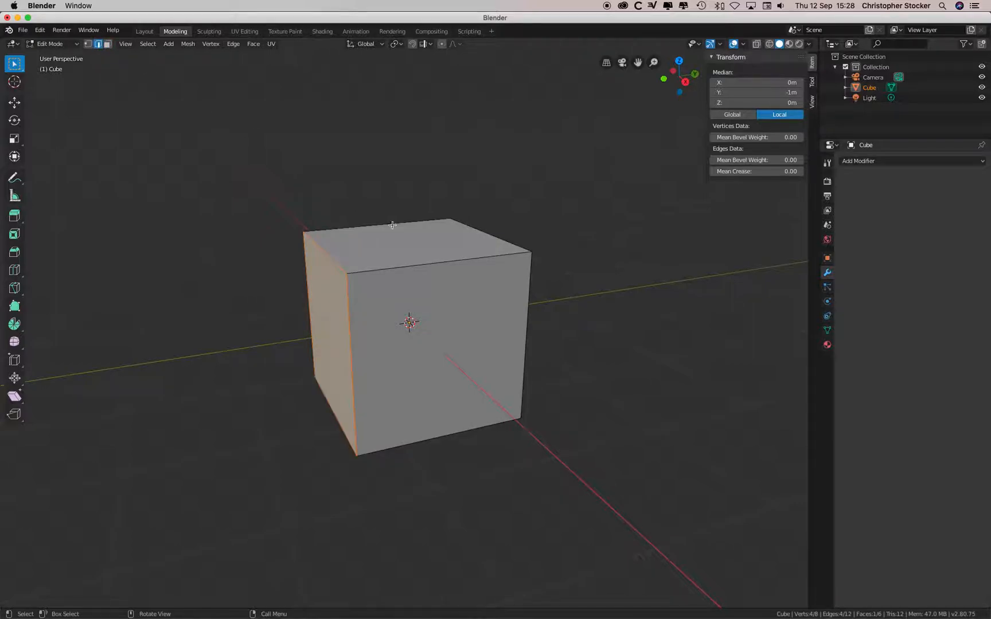
click(418, 266)
Try moving the selected upper edge of the cube freely outward and upward, and undo the move.
scroll(418, 265, right, 5)
scroll(418, 265, left, 10)
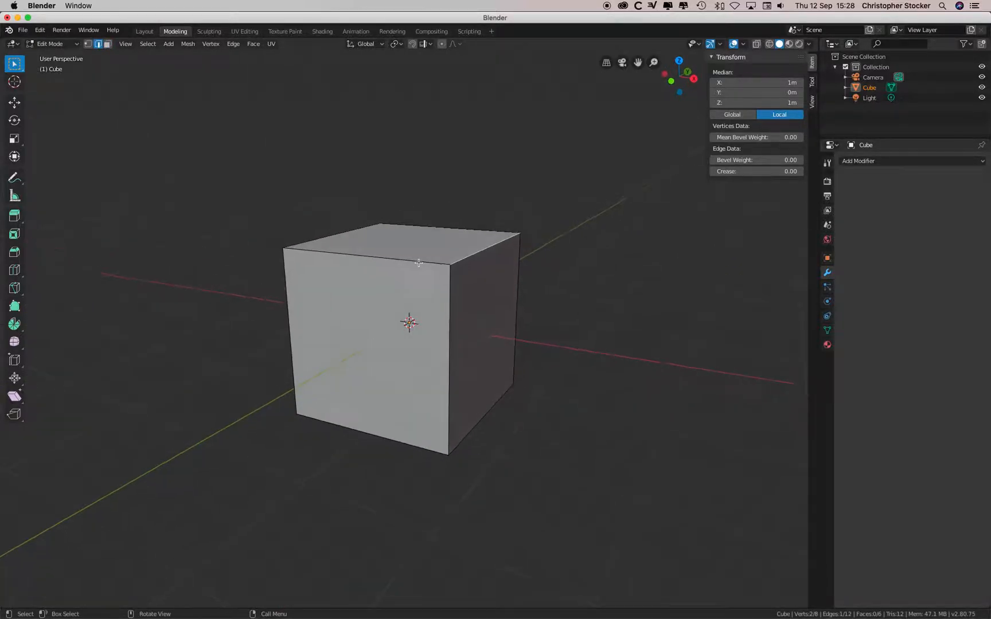
scroll(419, 263, down, 8)
scroll(420, 263, up, 6)
scroll(416, 261, down, 4)
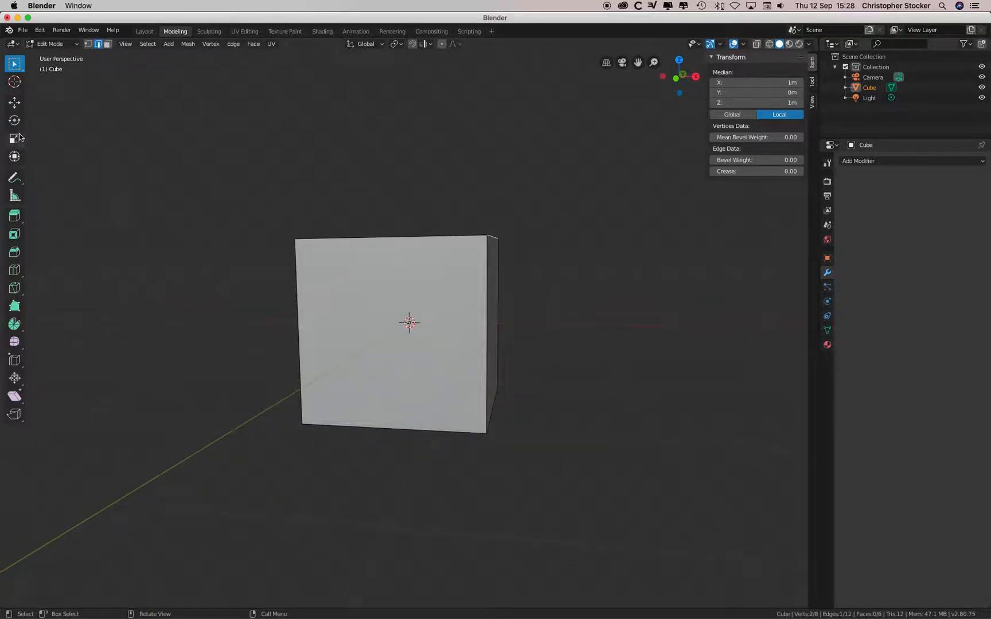
click(14, 102)
key(g)
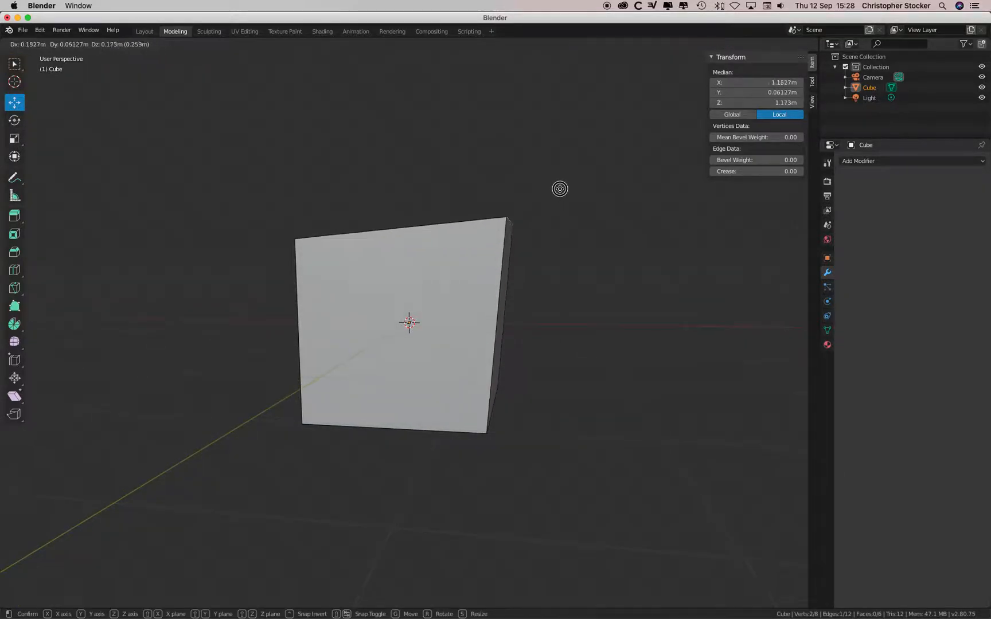
click(562, 186)
key(super+z)
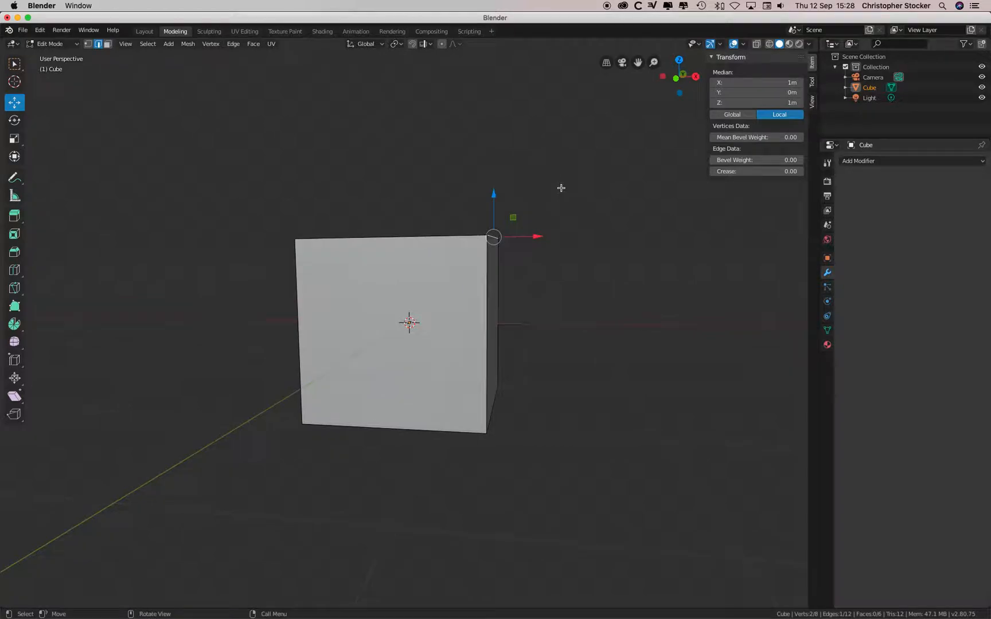
Clear the selection, reselect the cube's upper edge with the Select tool, and return to Object Mode.
scroll(560, 186, right, 5)
scroll(560, 186, up, 4)
scroll(561, 185, up, 2)
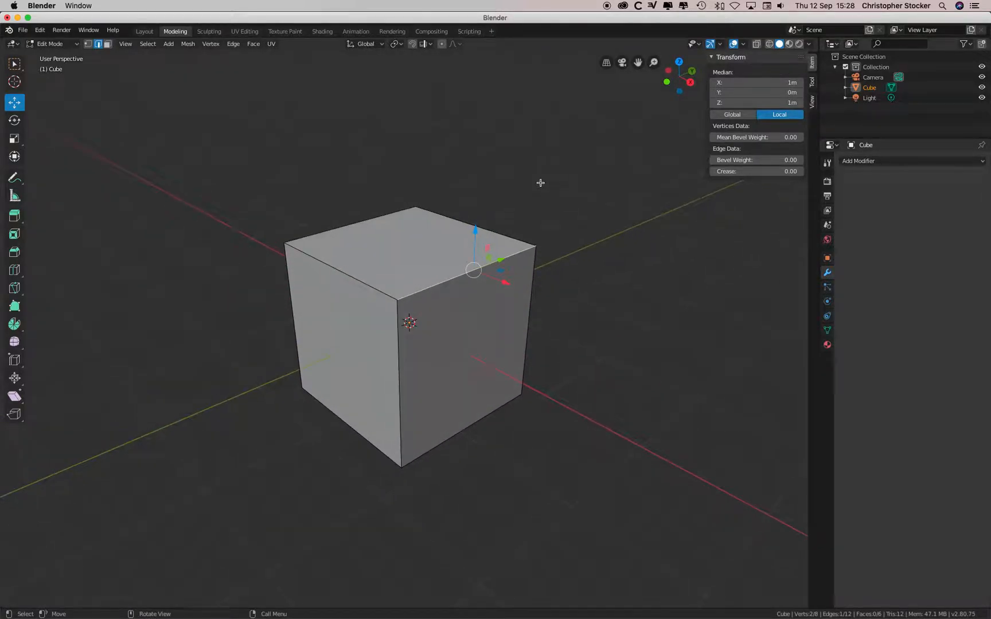
click(15, 63)
click(268, 107)
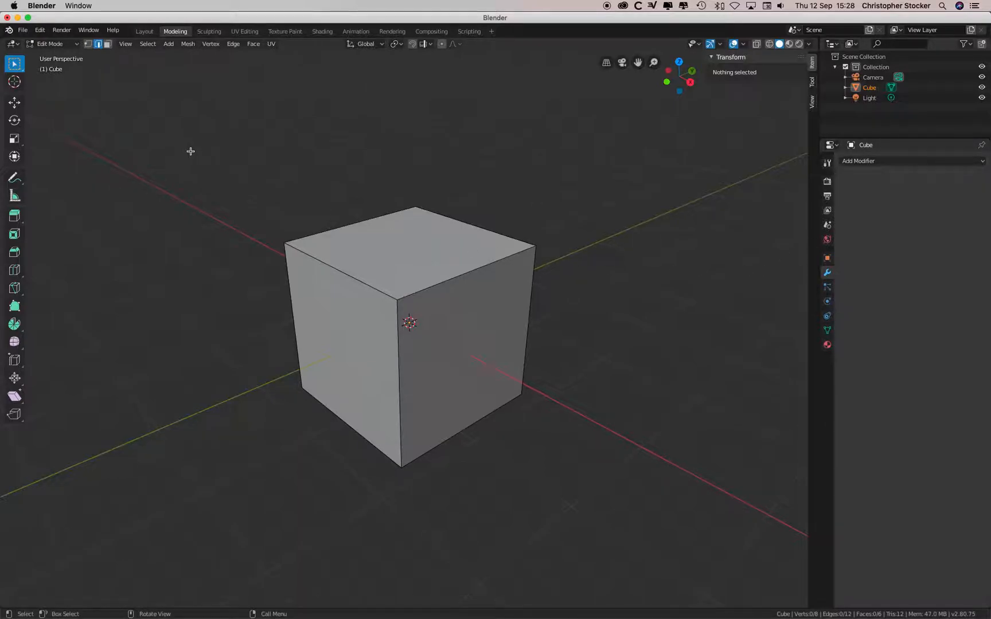
click(478, 303)
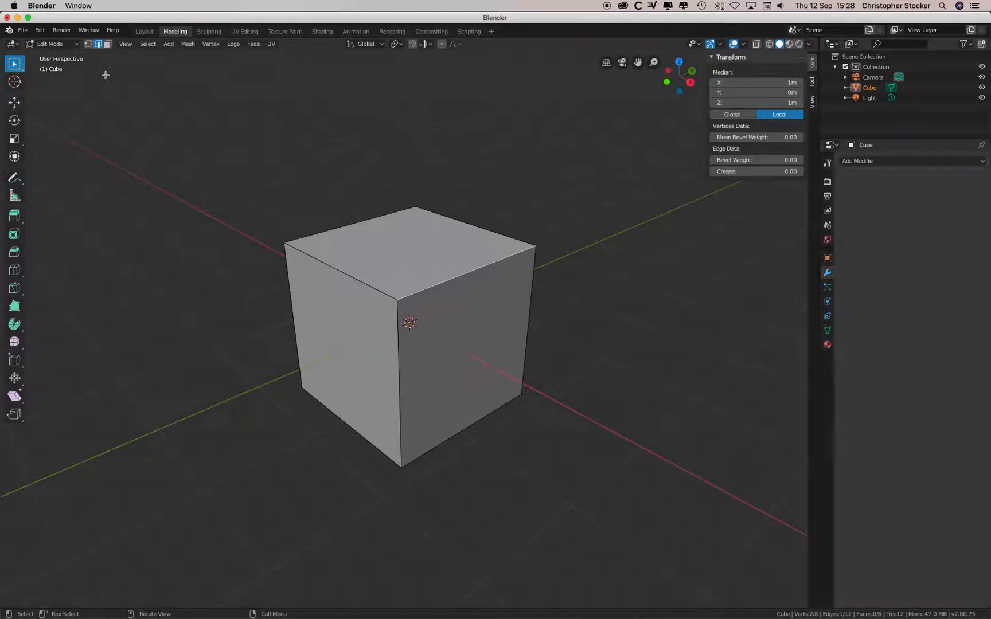
click(53, 44)
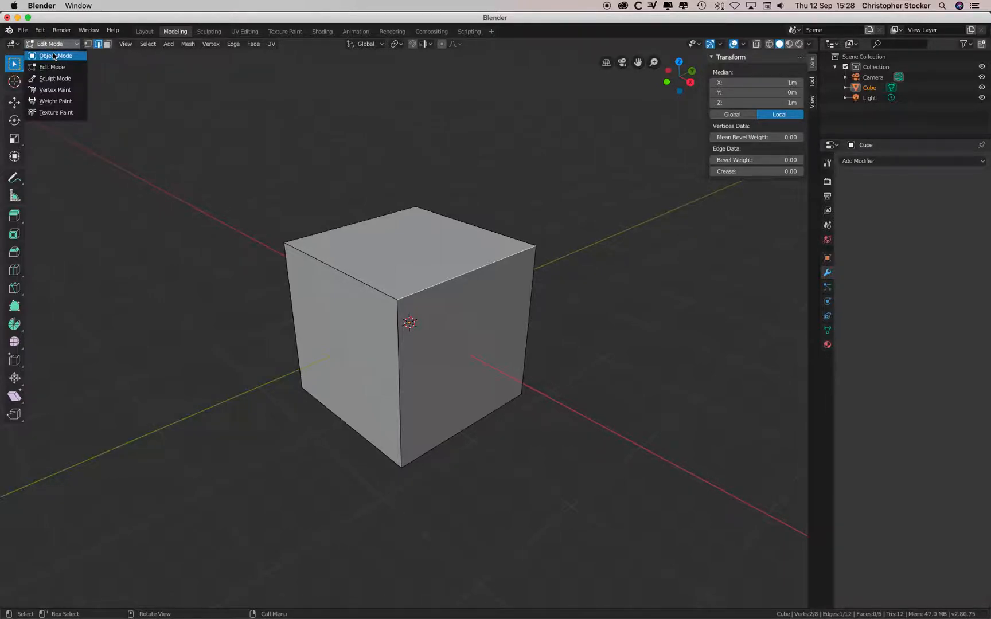
click(57, 56)
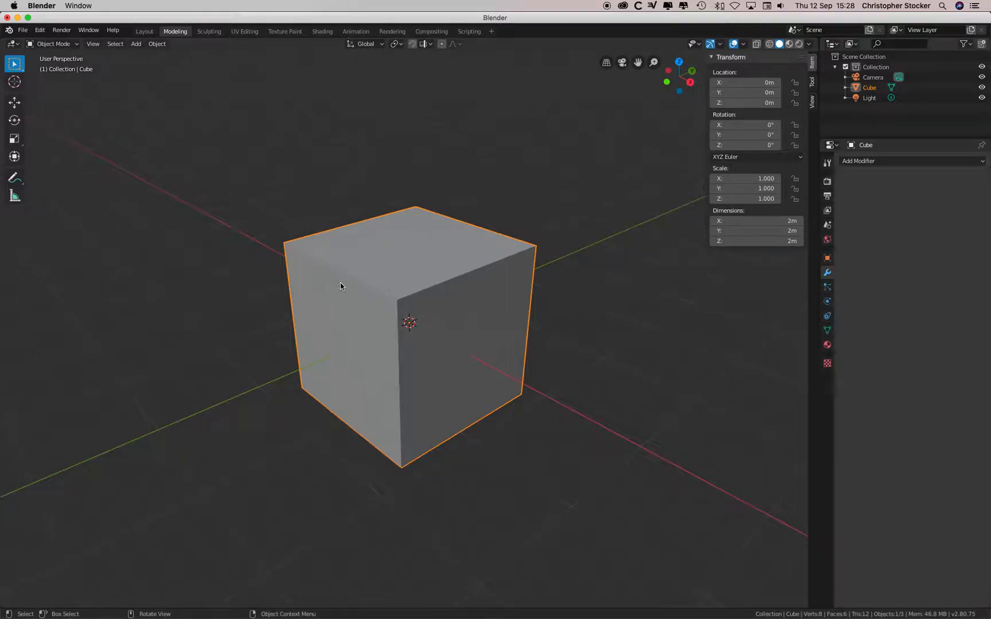
Try moving the whole cube with the Move tool and undo the move.
drag(380, 284, 226, 175)
click(14, 102)
drag(339, 283, 404, 250)
key(ctrl+z)
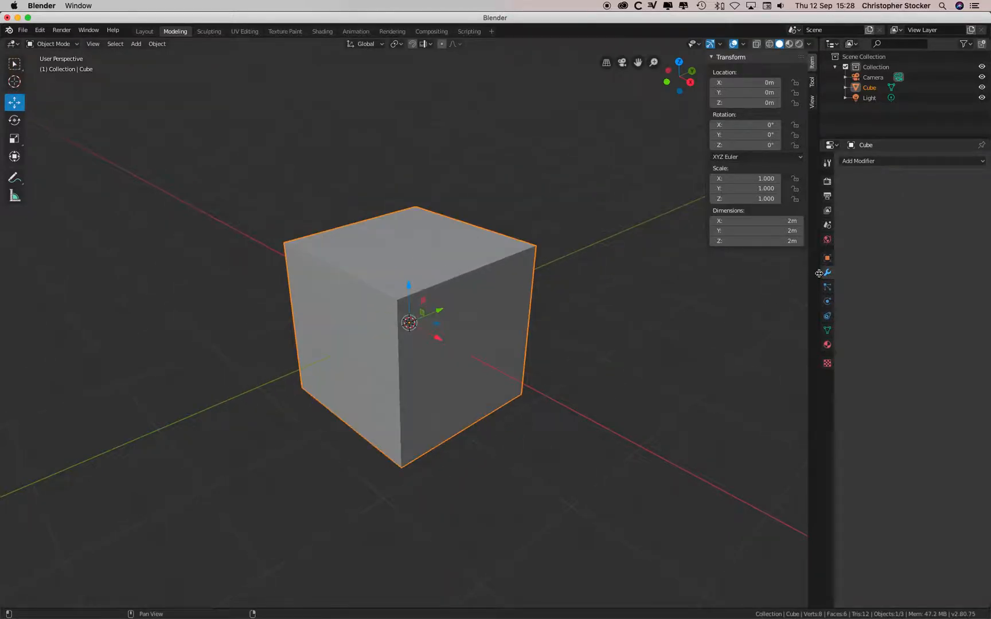
Add a Subdivision Surface modifier to the cube and set its viewport subdivisions to 5.
click(867, 161)
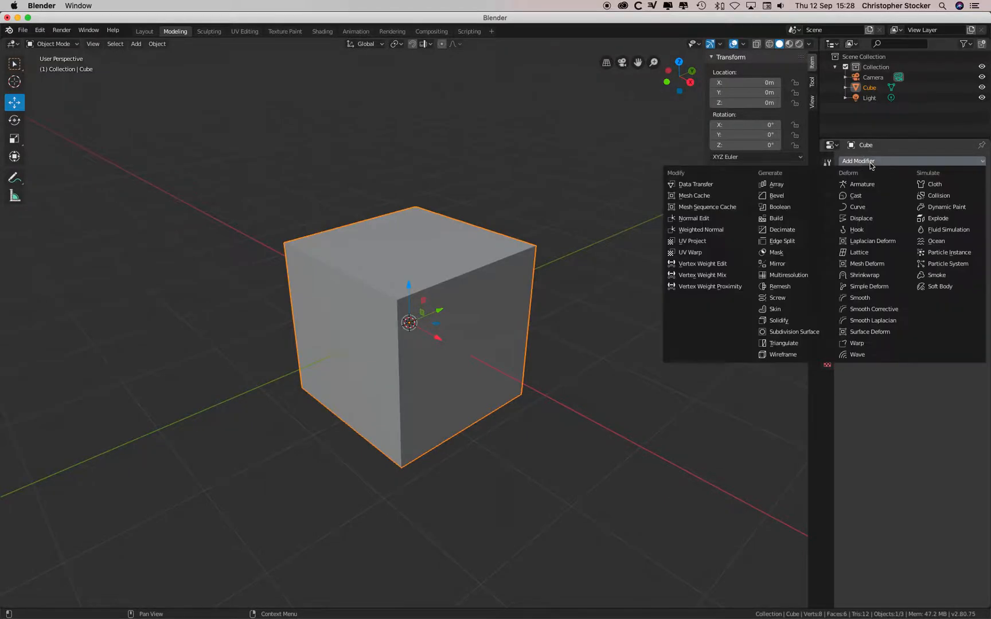
click(786, 331)
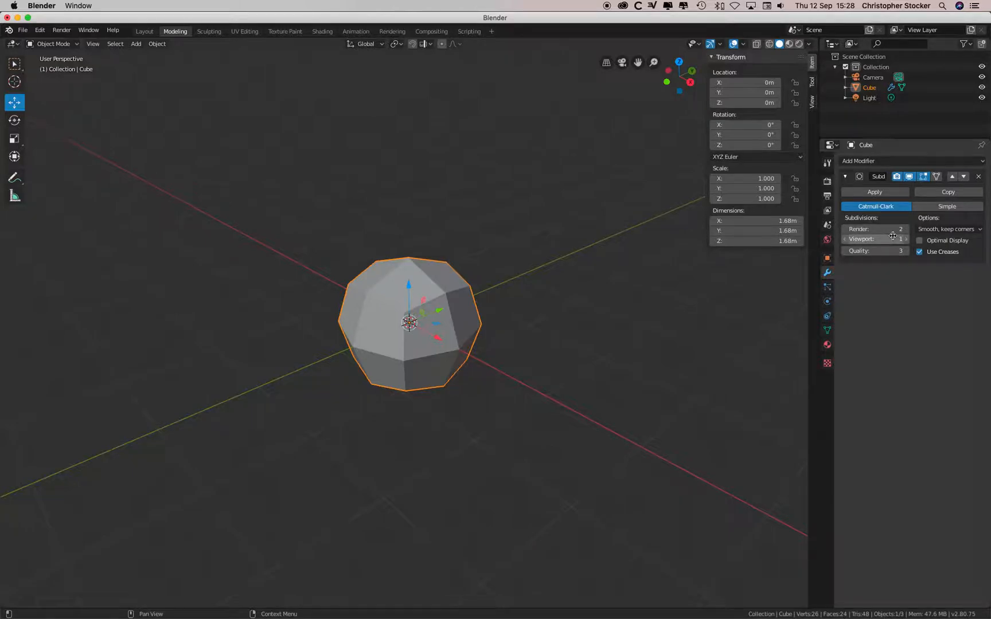
drag(881, 240, 854, 239)
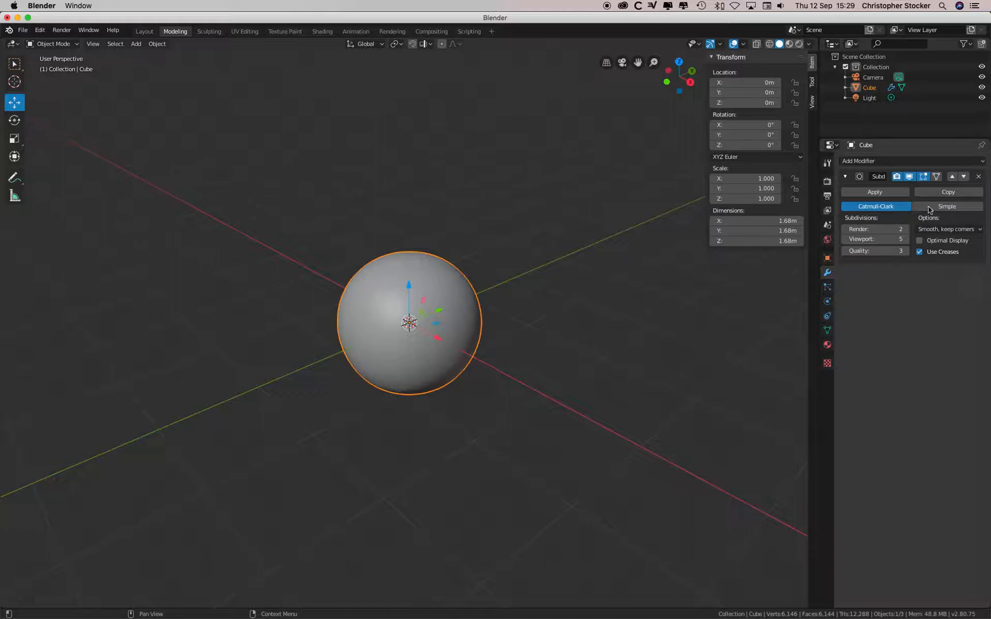
Select the subdivided cube and switch it to Edit Mode.
click(869, 87)
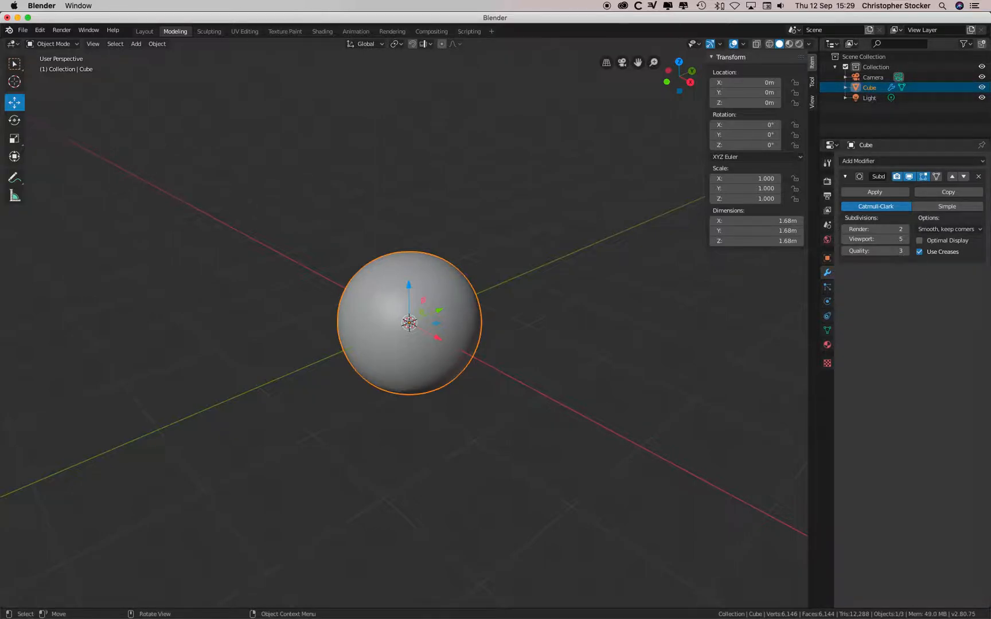
click(14, 63)
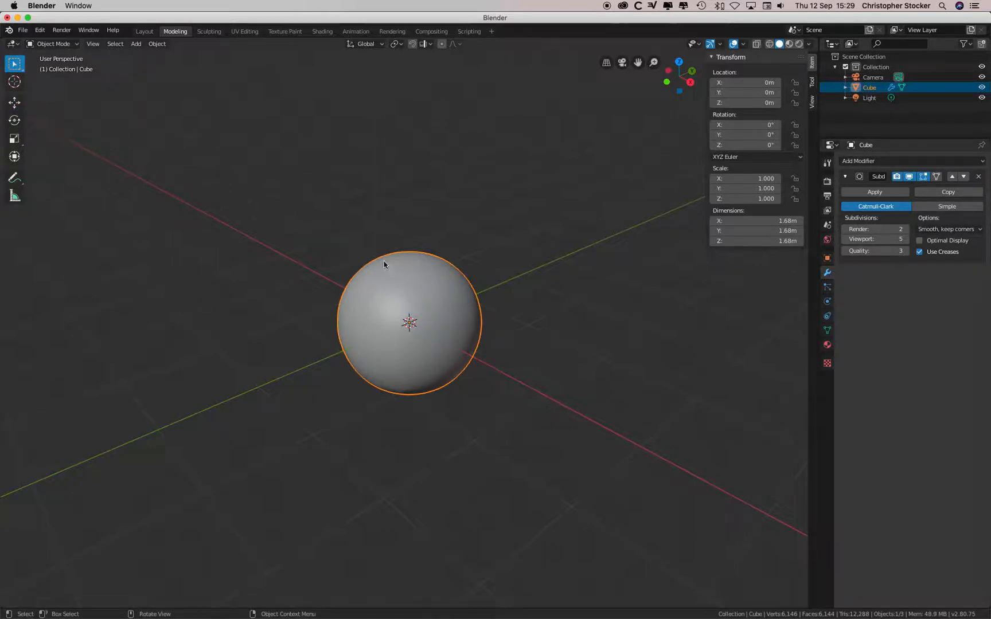
click(15, 102)
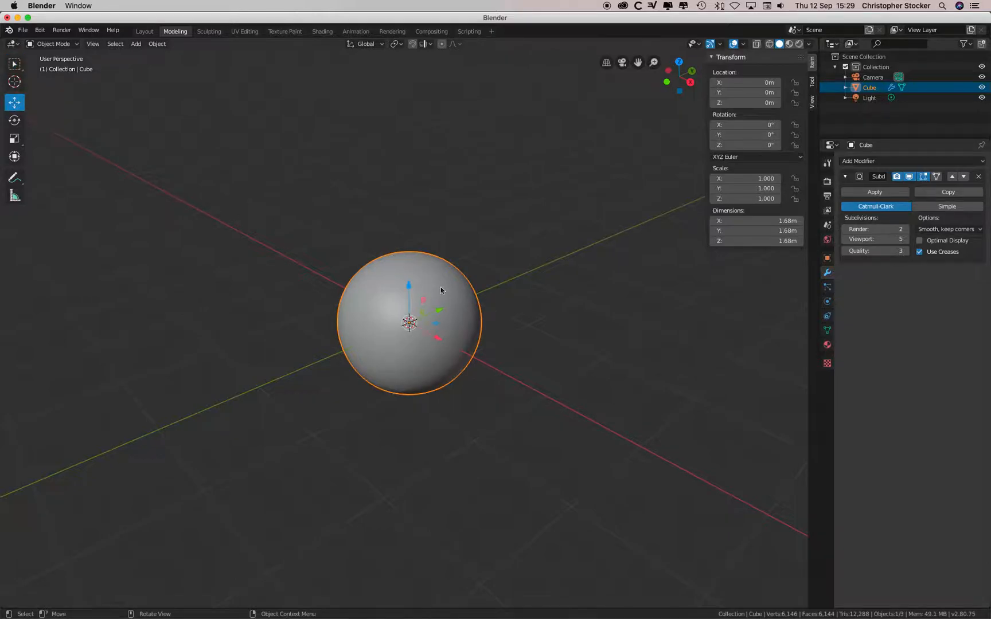
click(56, 44)
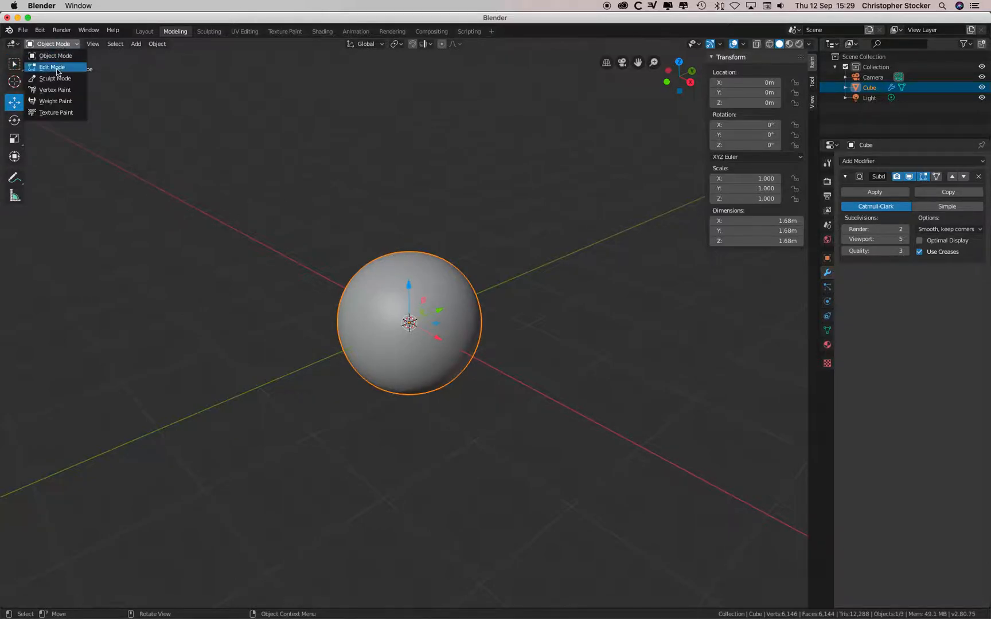
click(57, 67)
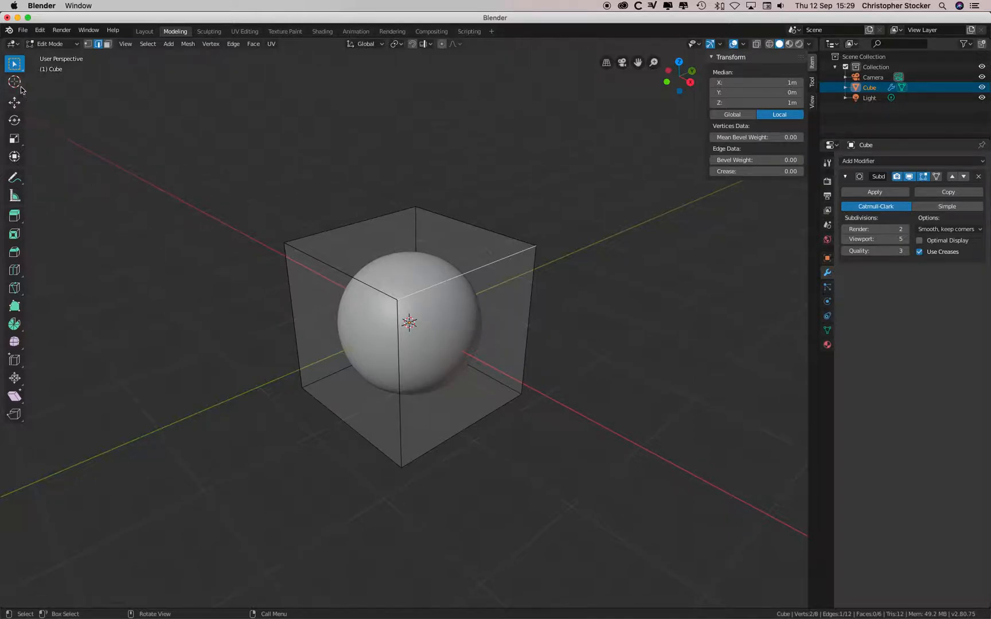
Switch to face selection and select the cube's top face.
click(107, 44)
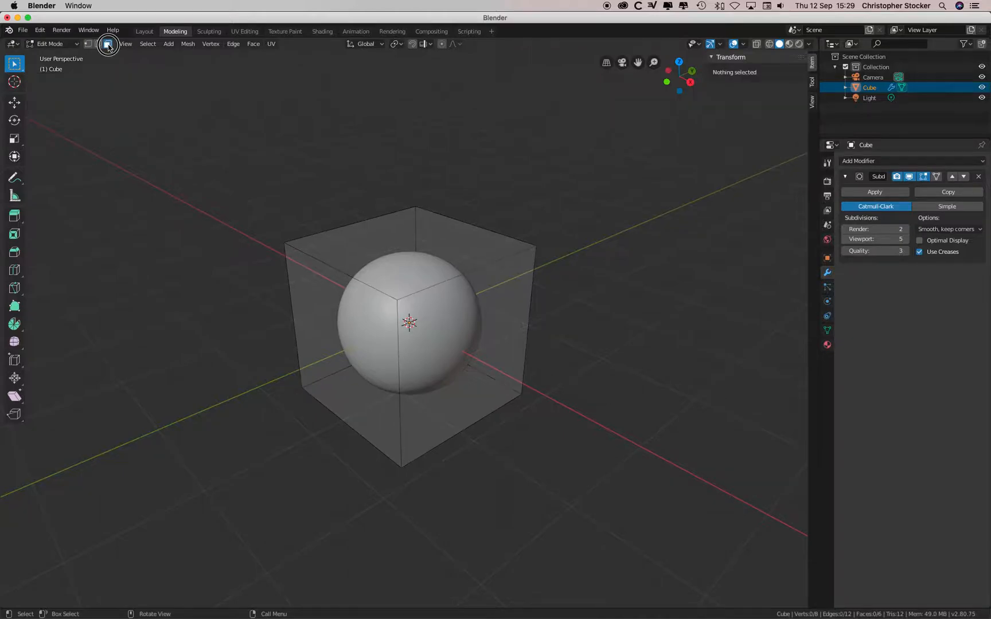
click(397, 255)
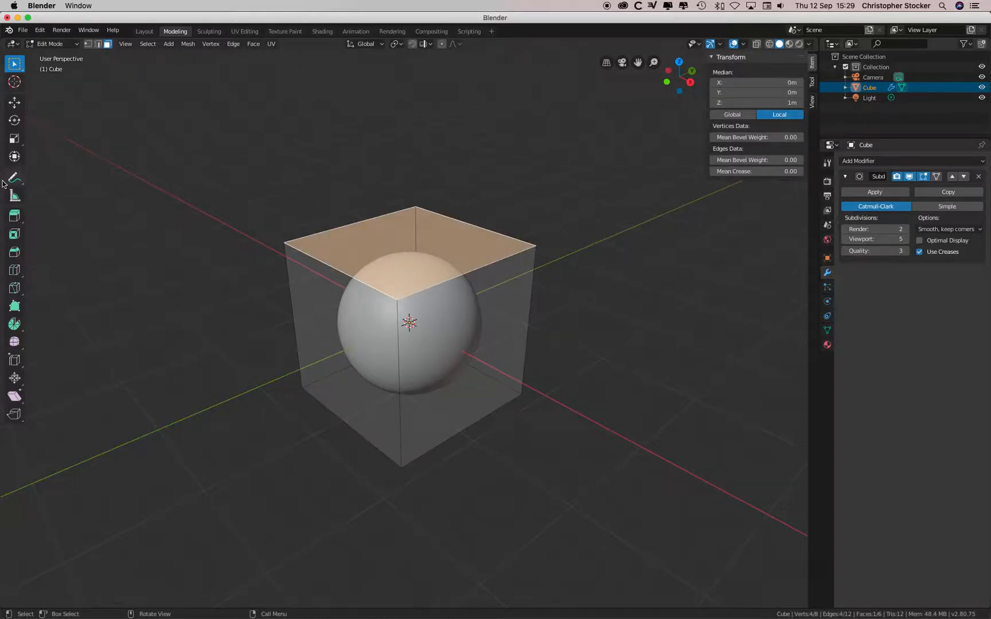
Try two slight successive extrusions of the top face, about 0.02 m and 0.03 m, and undo both.
click(14, 216)
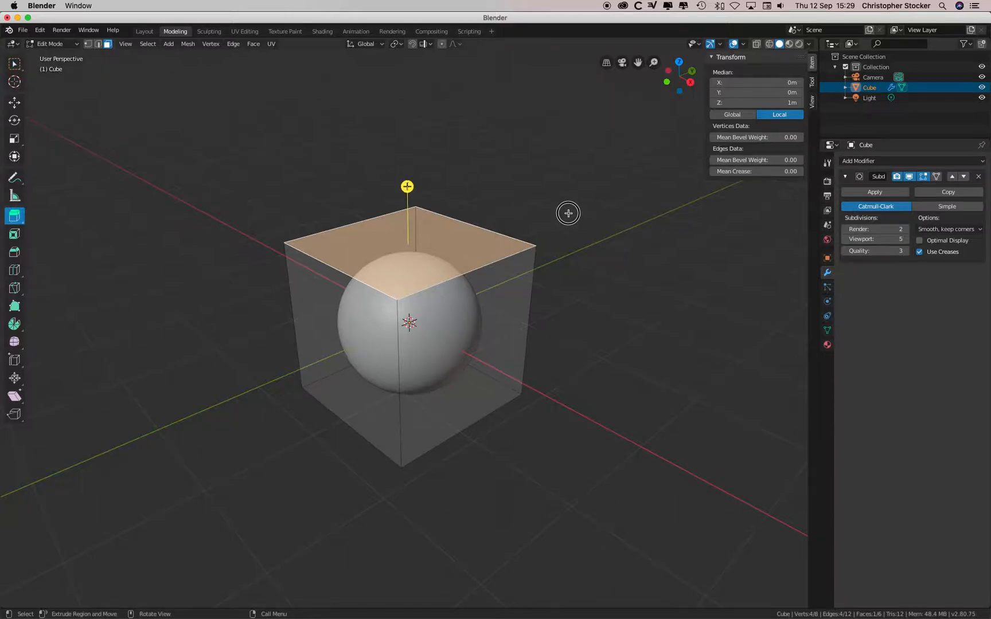
key(e)
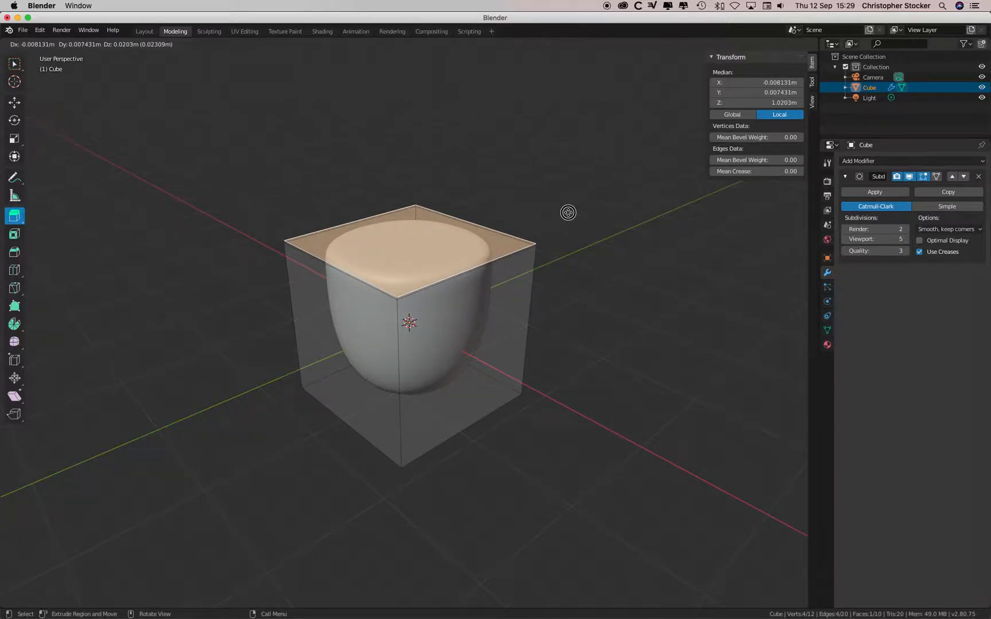
click(568, 212)
key(e)
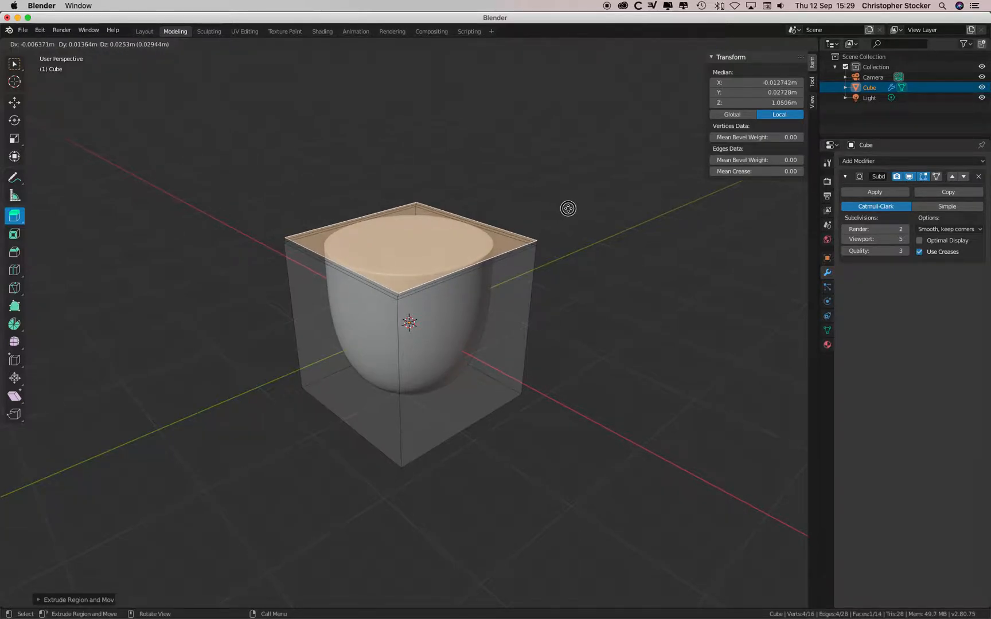
click(571, 210)
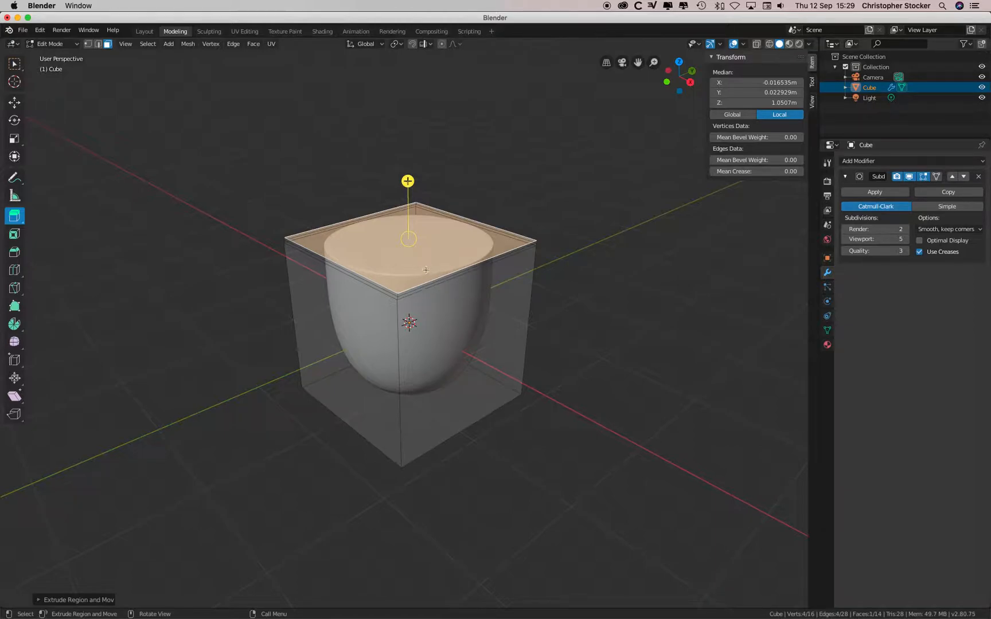
key(ctrl+z)
key(ctrl+z)
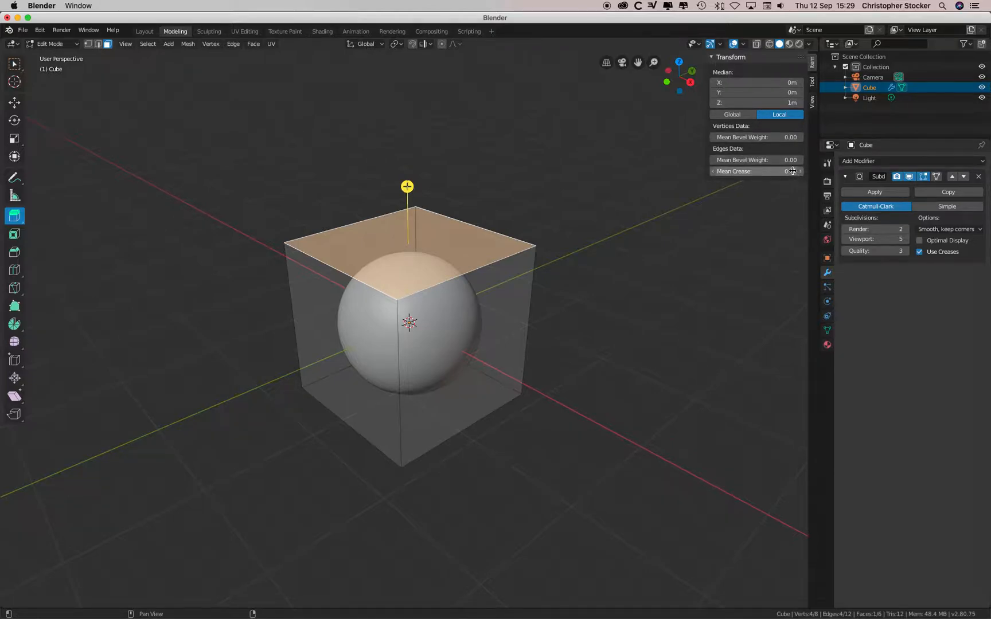
Set the mean crease of the top face's edges to 1.00.
drag(757, 171, 814, 170)
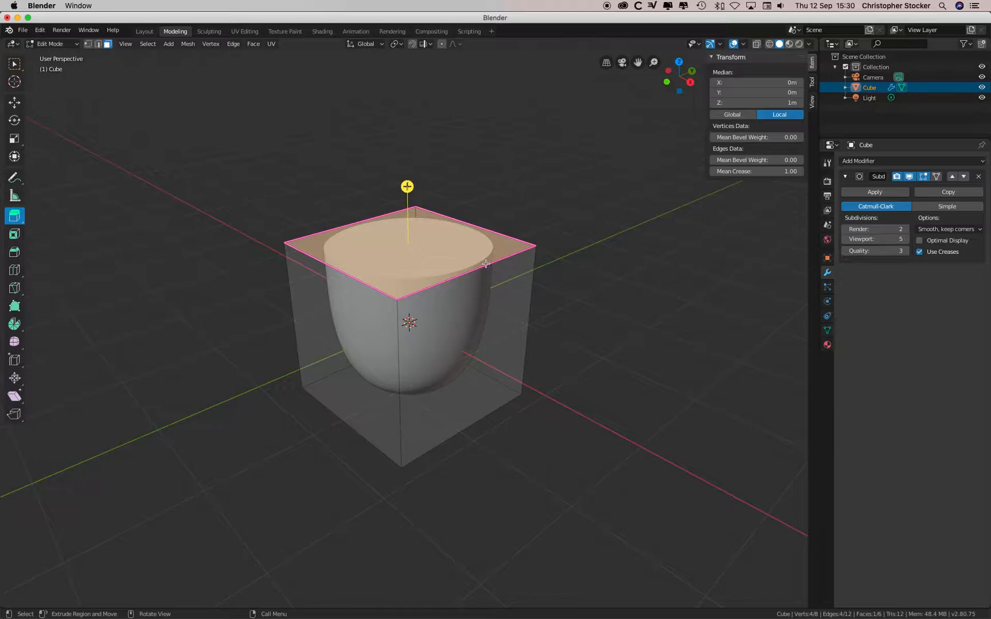
scroll(485, 263, up, 6)
scroll(485, 263, down, 3)
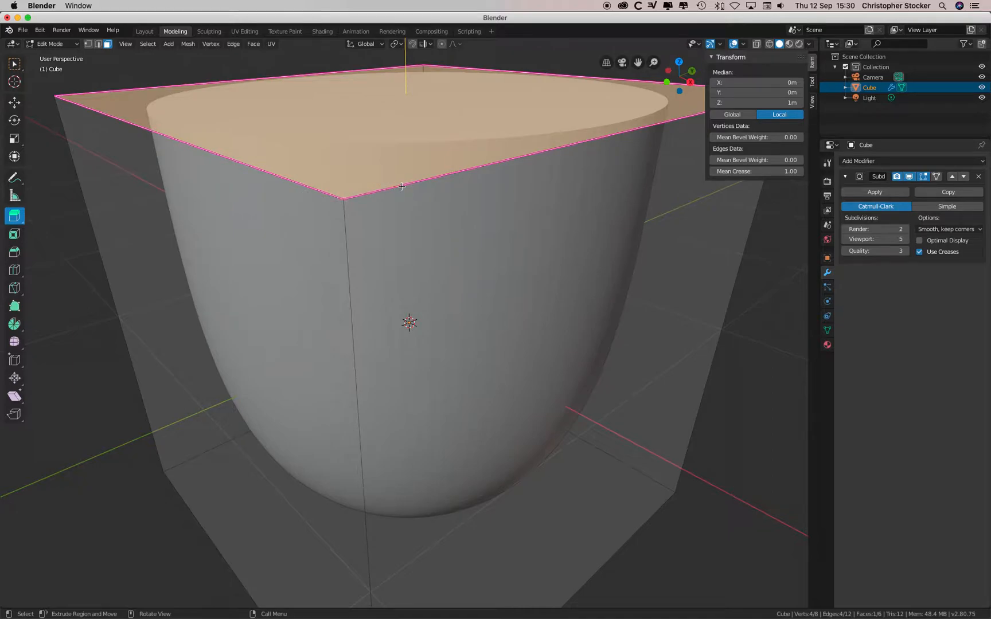
scroll(401, 187, down, 4)
scroll(401, 187, up, 8)
scroll(401, 187, down, 5)
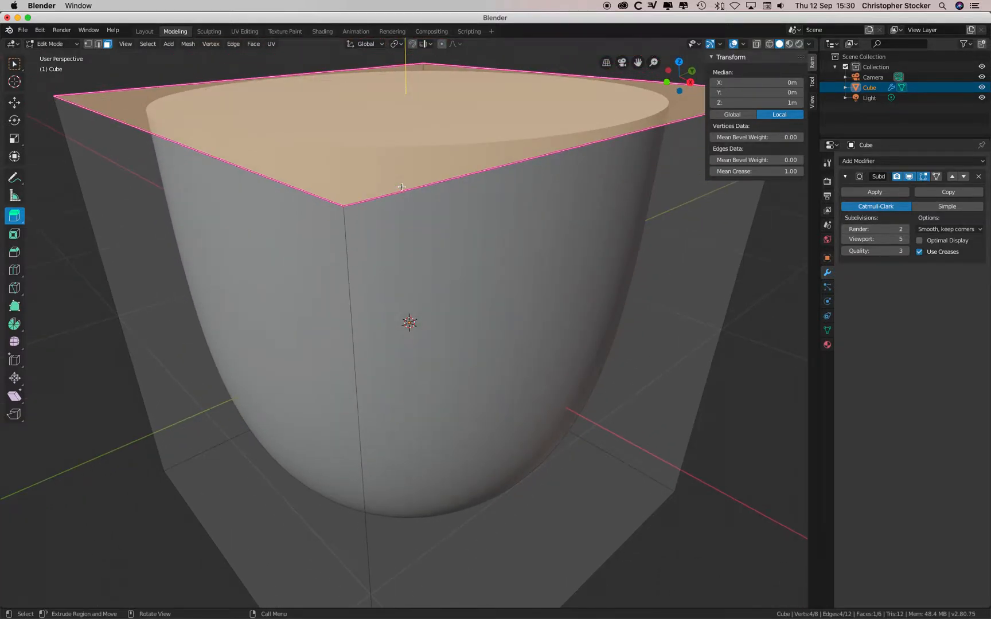
key(ctrl)
scroll(401, 187, down, 5)
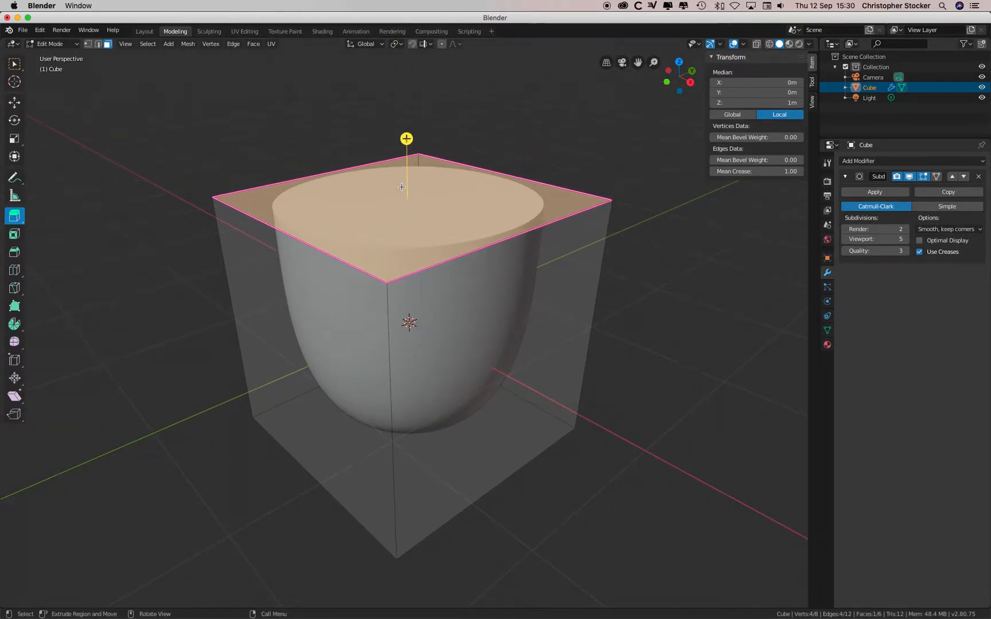
Inset the top face to about half its width and set the inner face's mean crease to 1.00.
click(14, 234)
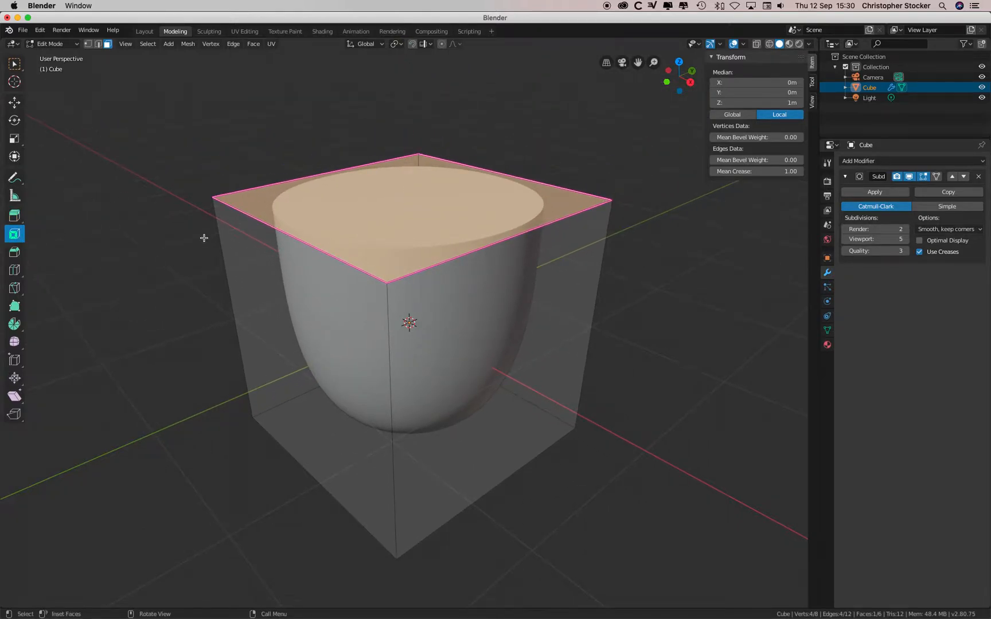
drag(512, 209, 438, 217)
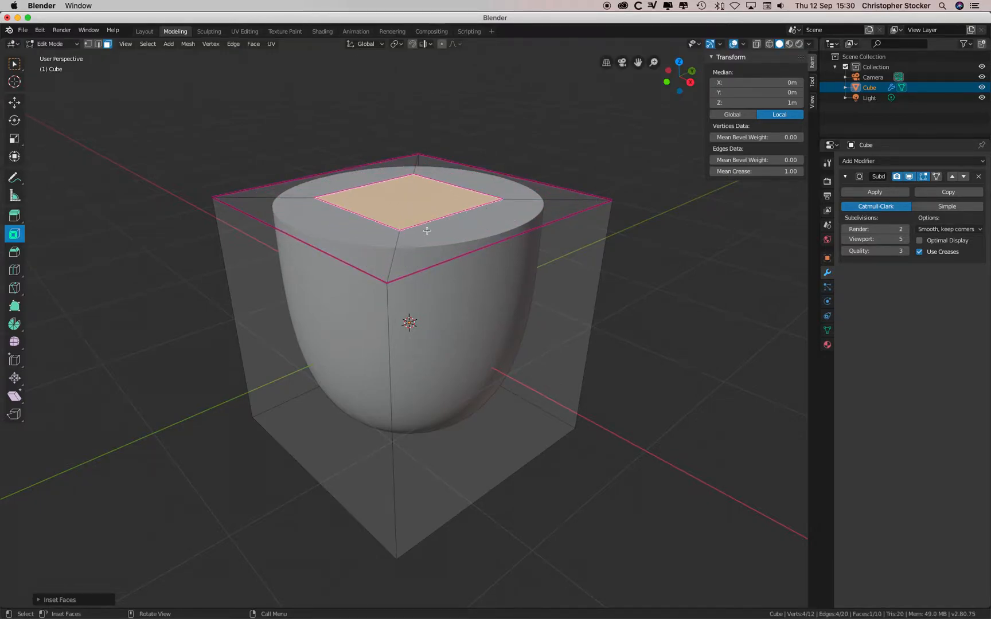
drag(791, 172, 677, 171)
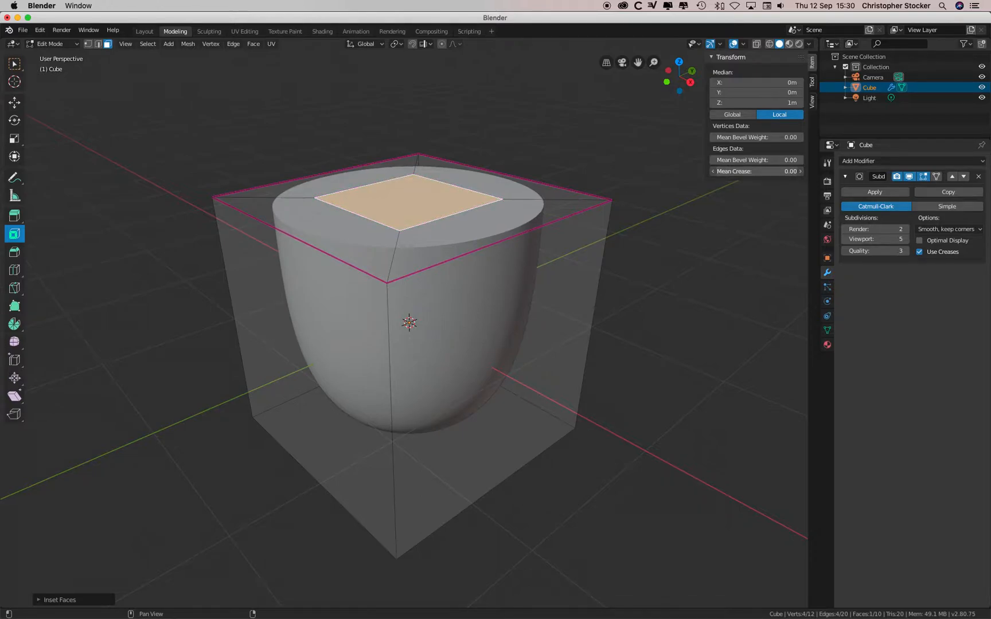
mouse_move(756, 171)
mouse_down()
mouse_move(797, 172)
mouse_move(745, 172)
mouse_up()
drag(756, 171, 801, 172)
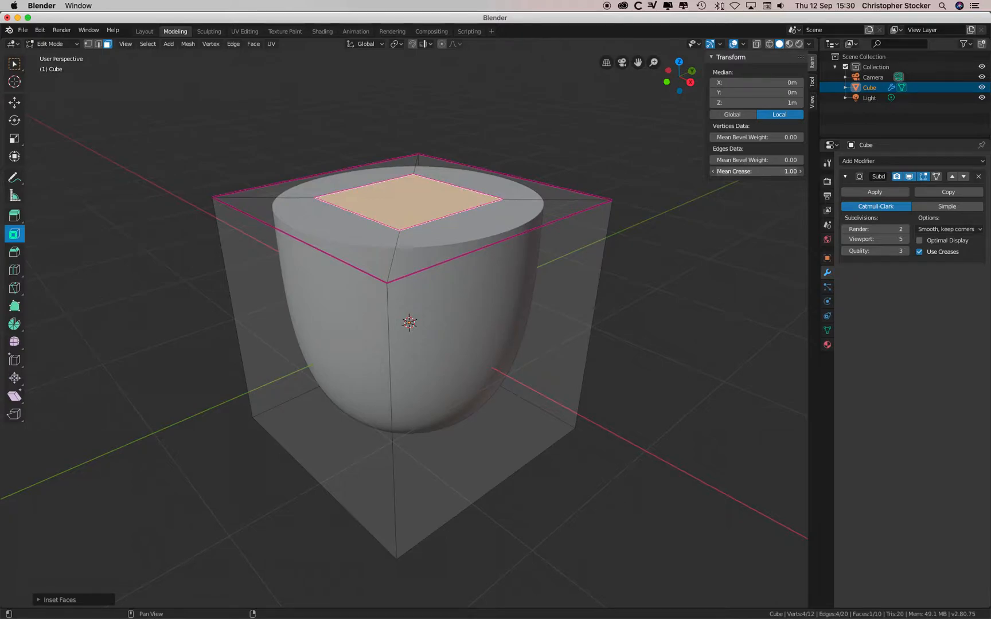
Extrude the inset face upward about 0.67 m and set the mean crease of its raised edges to 0.00.
click(14, 215)
drag(407, 139, 408, 601)
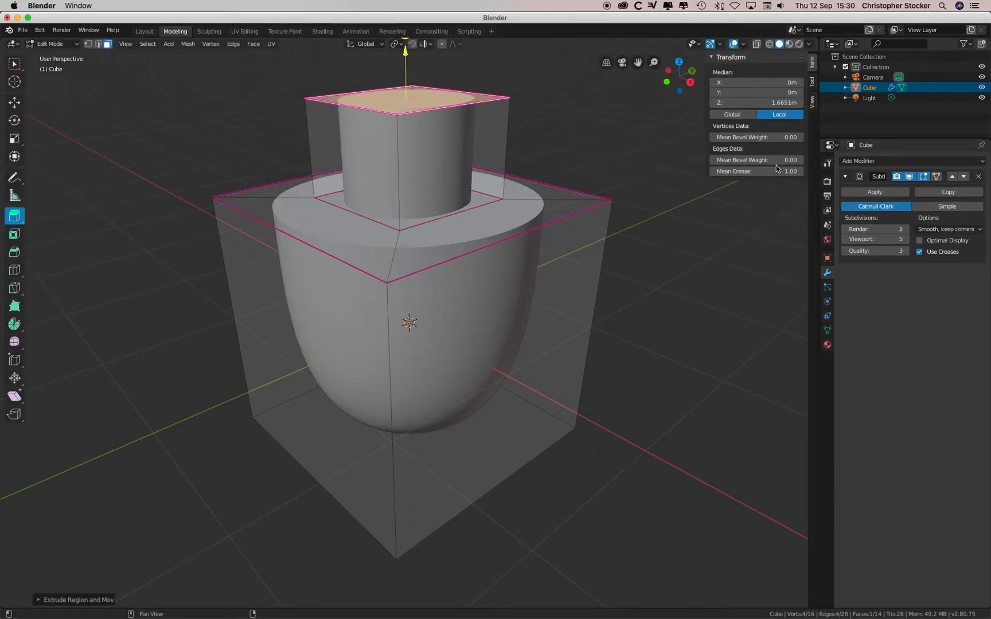
drag(756, 172, 487, 152)
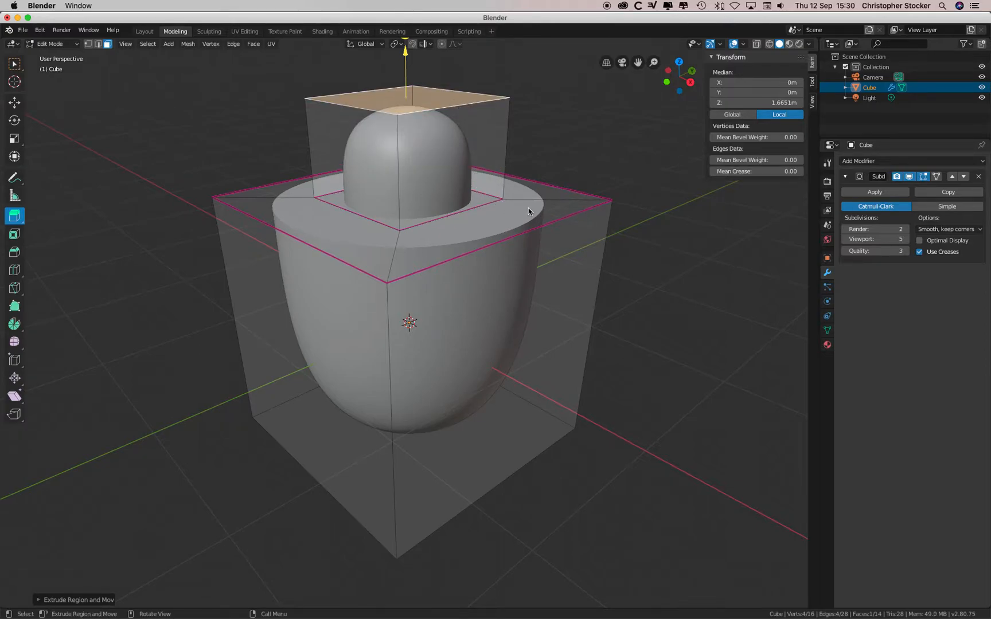
Select the edge loop around the base of the upper extrusion and set its mean crease to 0.37.
click(14, 64)
click(98, 43)
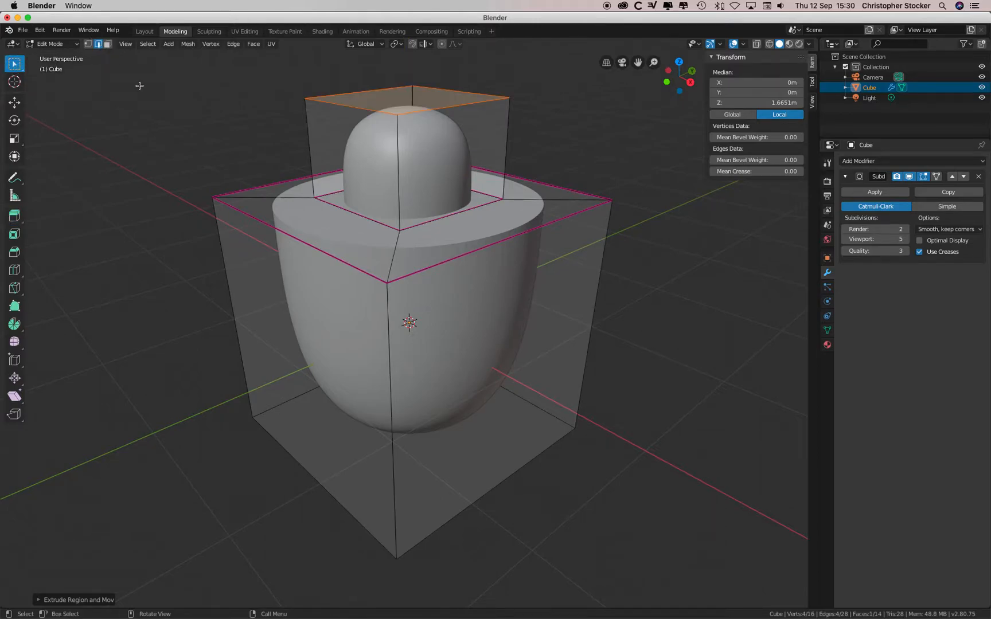
click(418, 225)
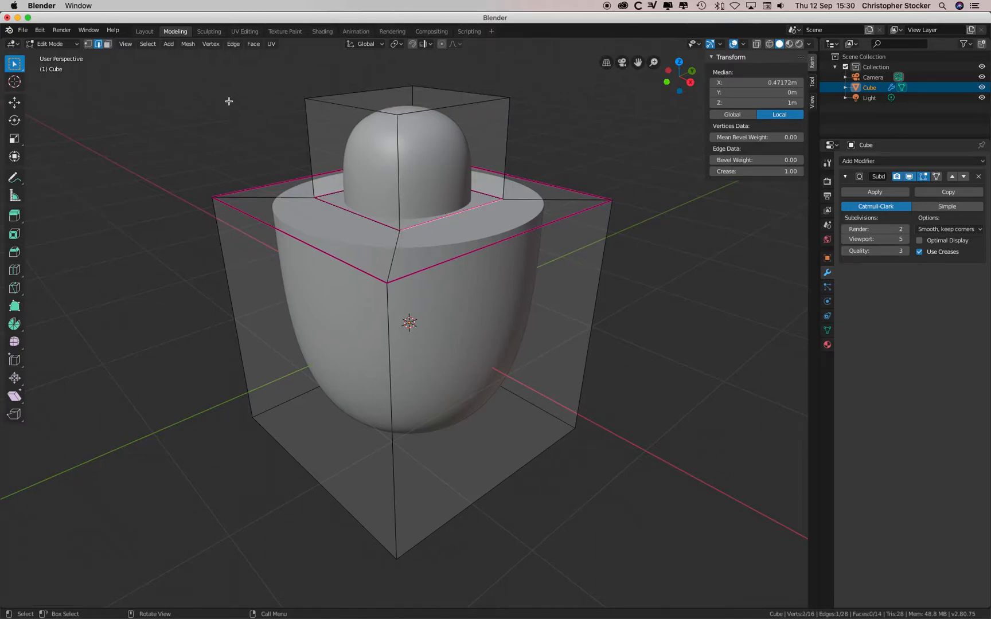
click(150, 45)
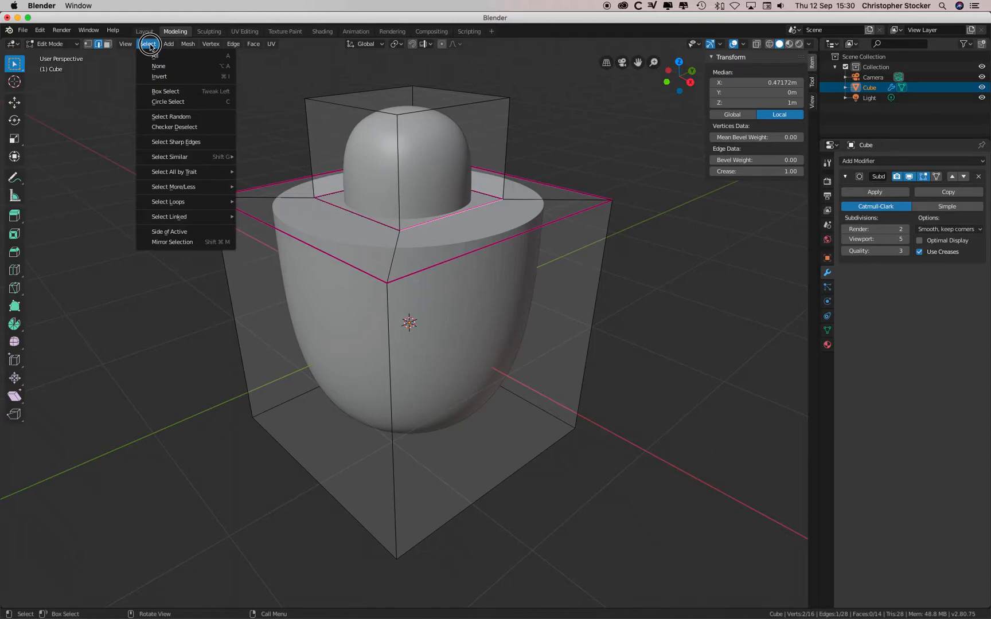
mouse_move(170, 201)
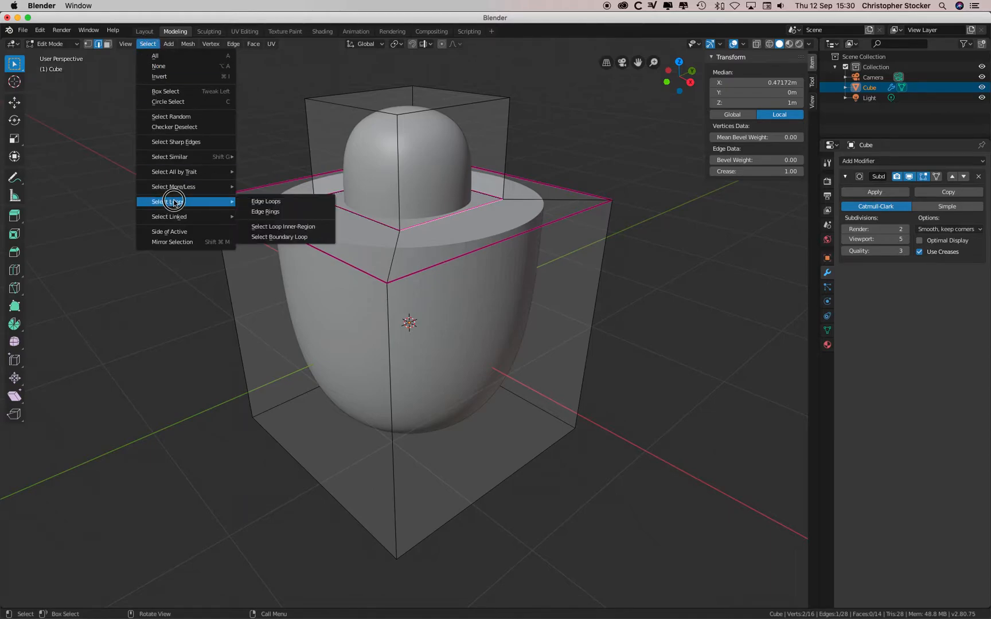
click(300, 203)
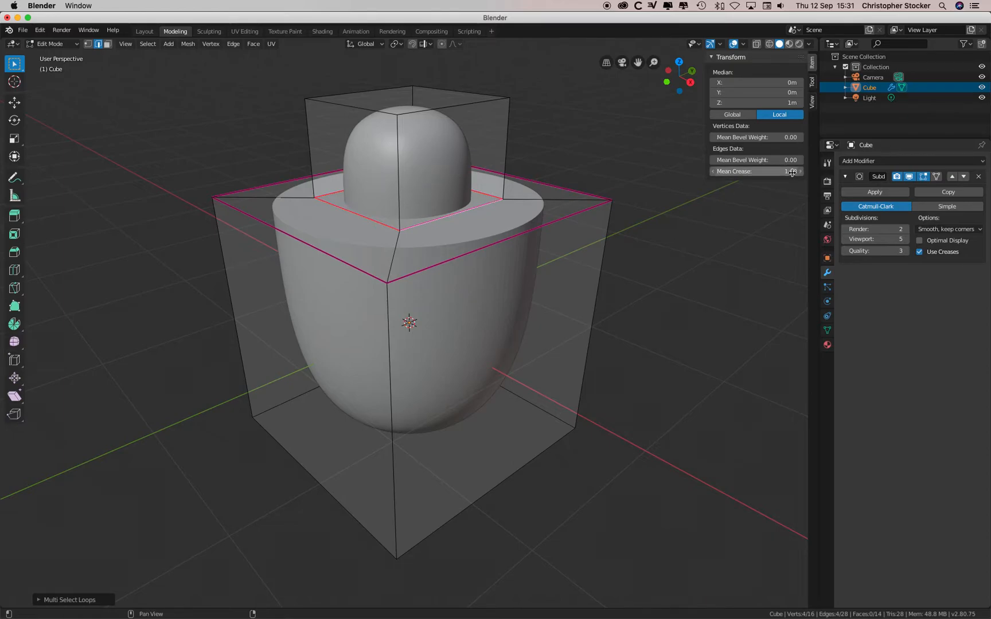
mouse_move(791, 171)
mouse_down()
mouse_move(751, 171)
mouse_move(792, 172)
mouse_move(778, 171)
mouse_up()
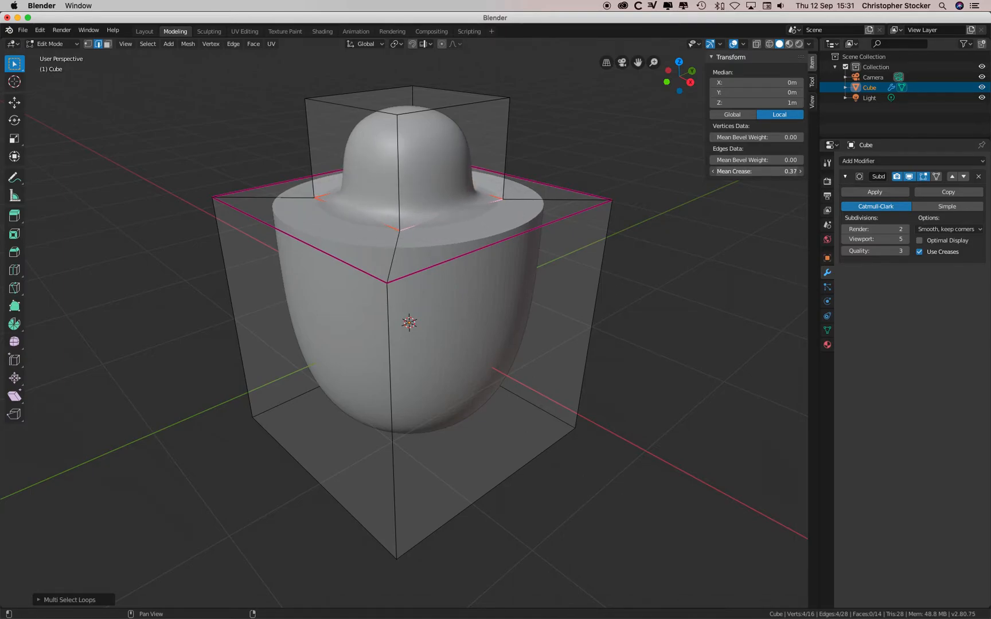
click(15, 66)
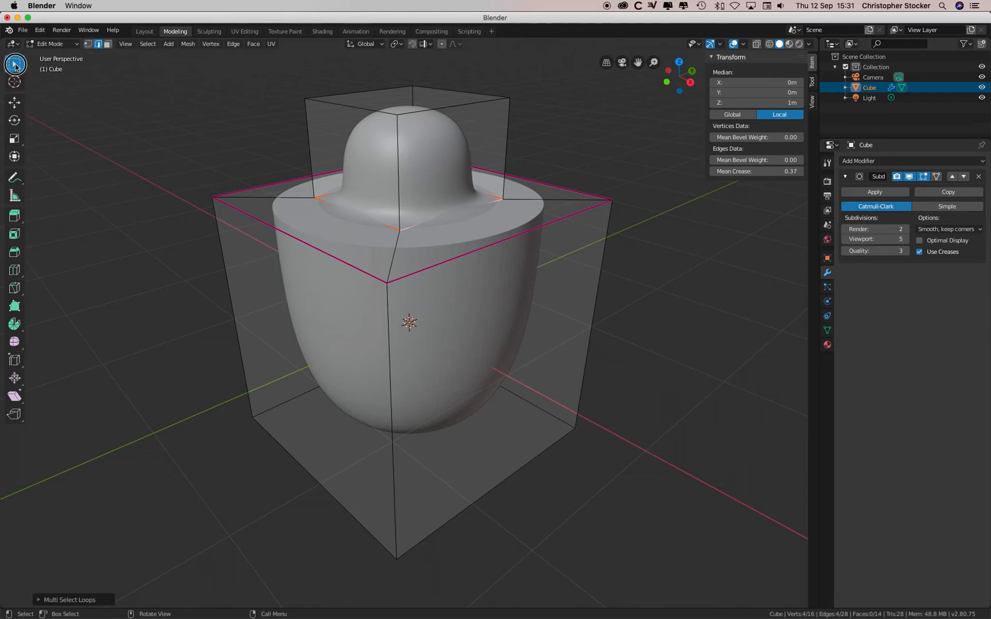
mouse_move(403, 166)
middle_down()
mouse_move(402, 241)
mouse_move(402, 165)
mouse_move(361, 169)
mouse_move(361, 138)
mouse_move(403, 165)
middle_up()
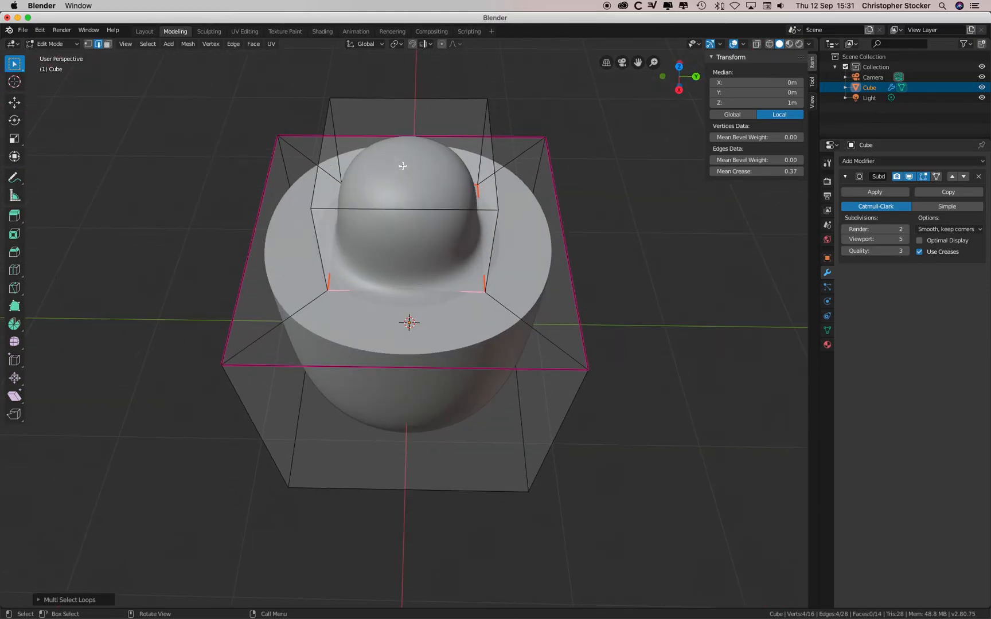
scroll(402, 166, left, 5)
scroll(402, 166, down, 6)
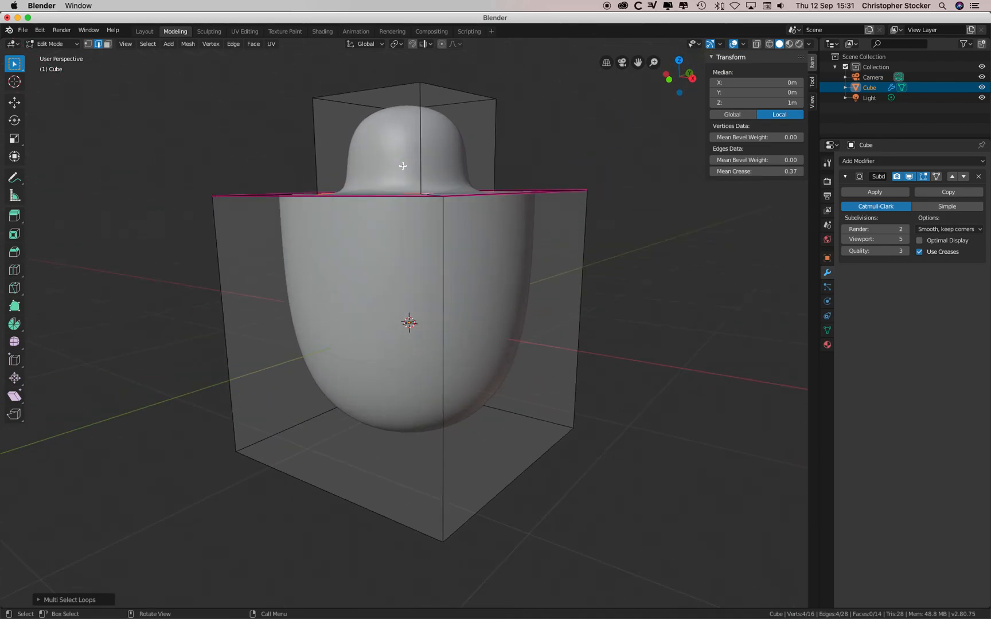
scroll(403, 165, up, 6)
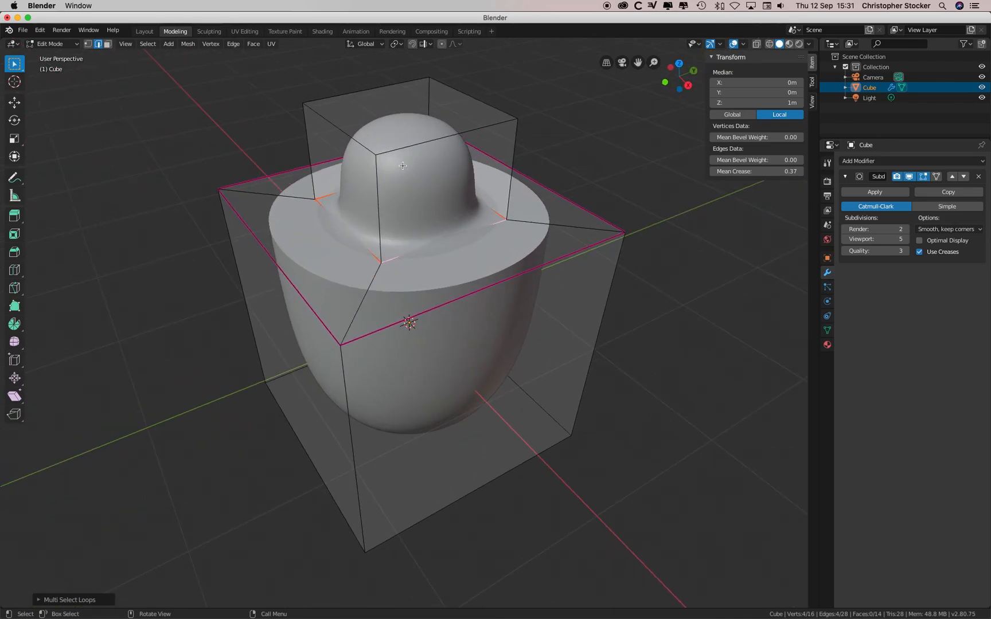